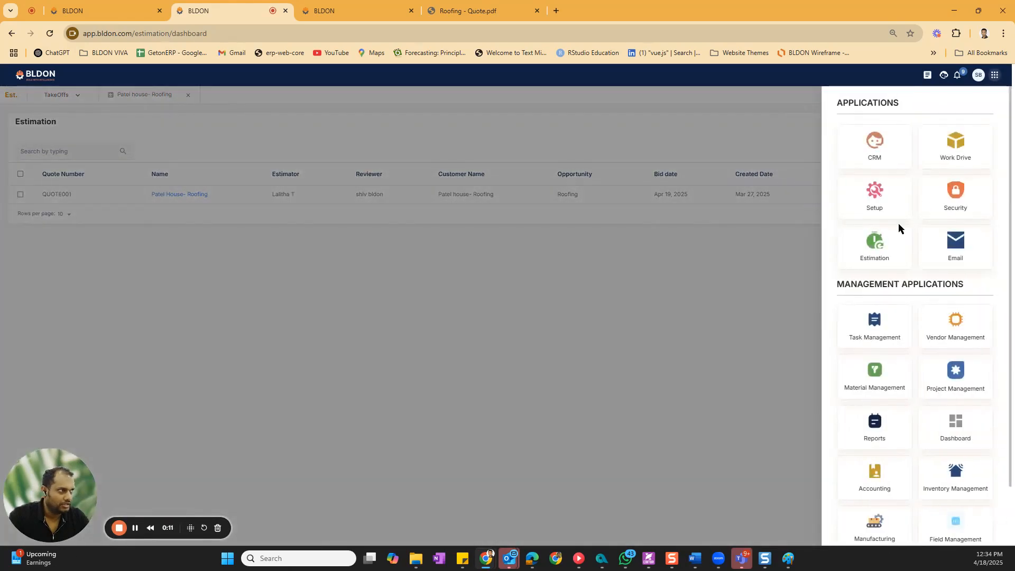
Step: Open the house roofing estimate in the Estimation application and view its plans
{"action": "left_click", "coordinate": [882, 245]}
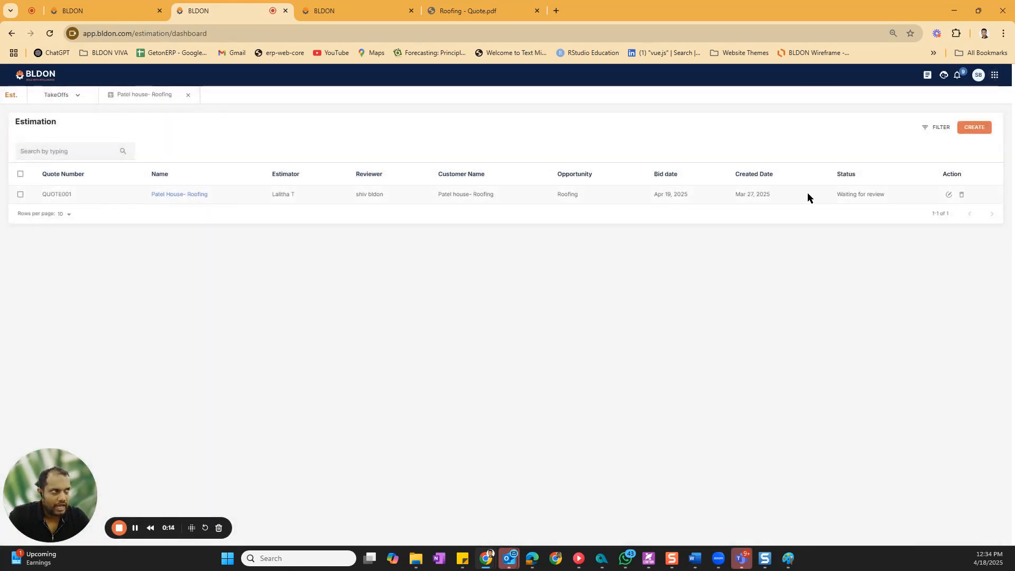
{"action": "left_click_drag", "start_coordinate": [836, 195], "coordinate": [877, 196]}
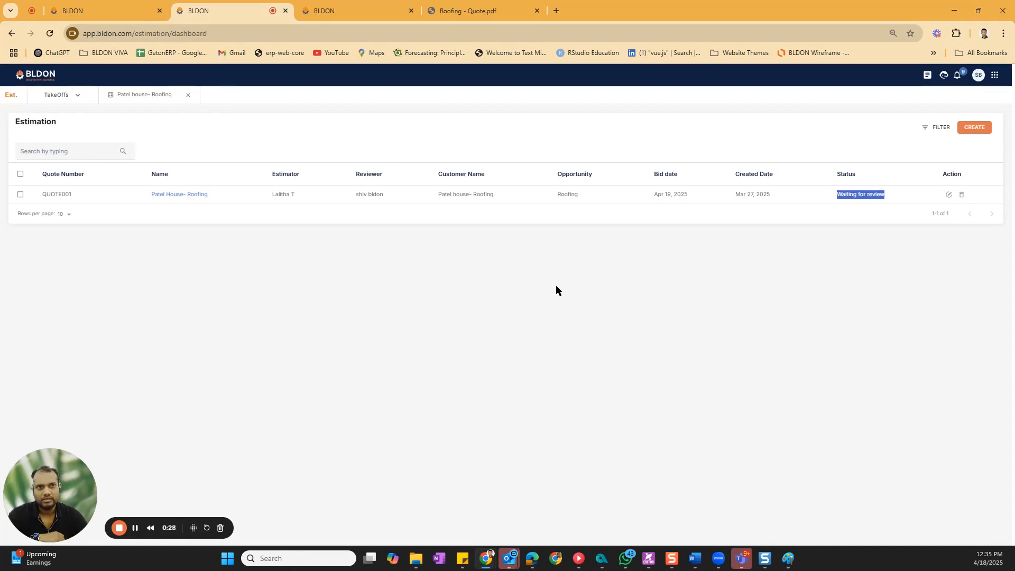
{"action": "left_click", "coordinate": [174, 195]}
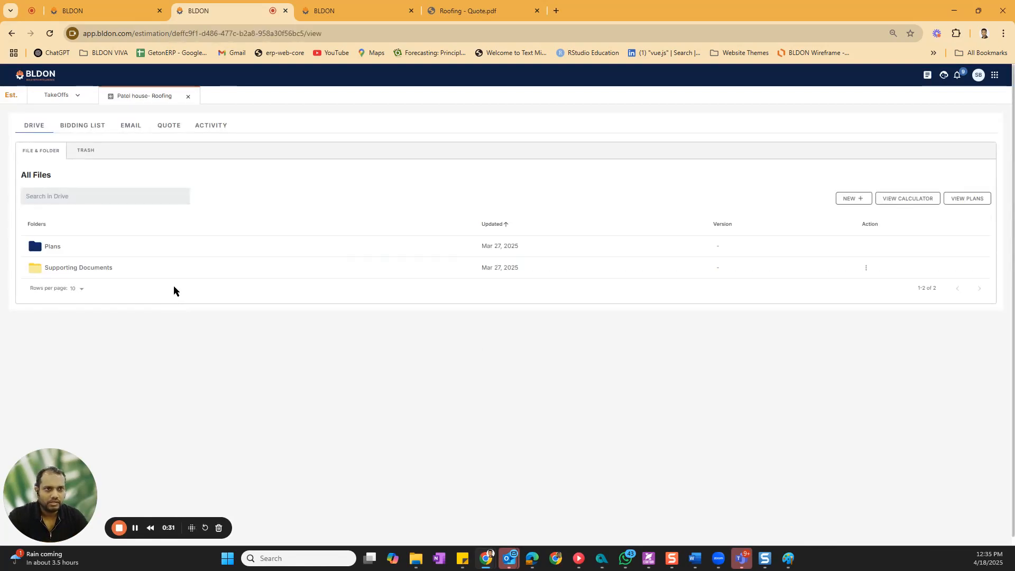
{"action": "left_click", "coordinate": [960, 208]}
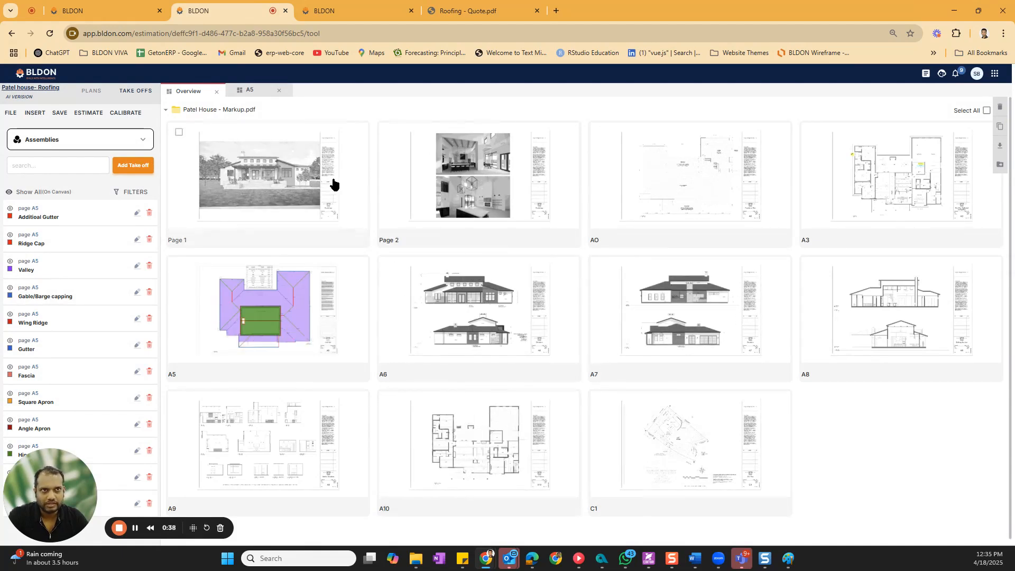
Step: Review the assemblies list and open the Additional Gutter takeoff on page A5
{"action": "left_click", "coordinate": [280, 91]}
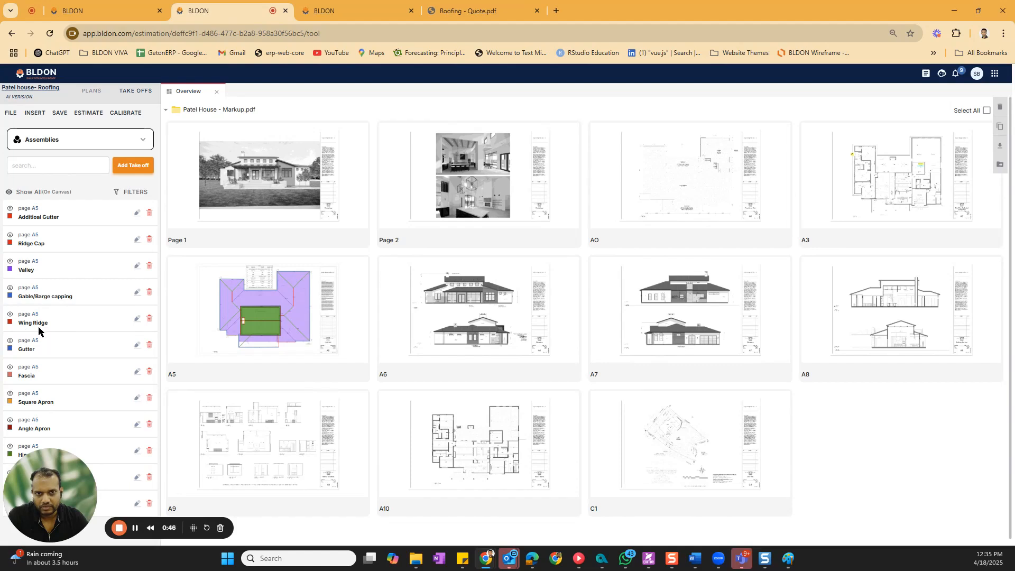
{"action": "left_click", "coordinate": [66, 148]}
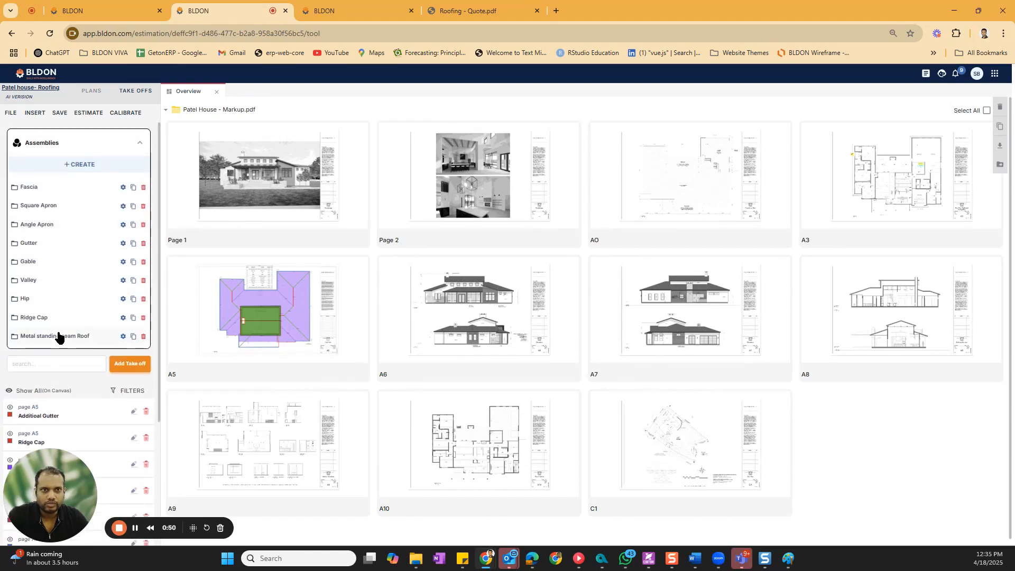
{"action": "left_click", "coordinate": [140, 143]}
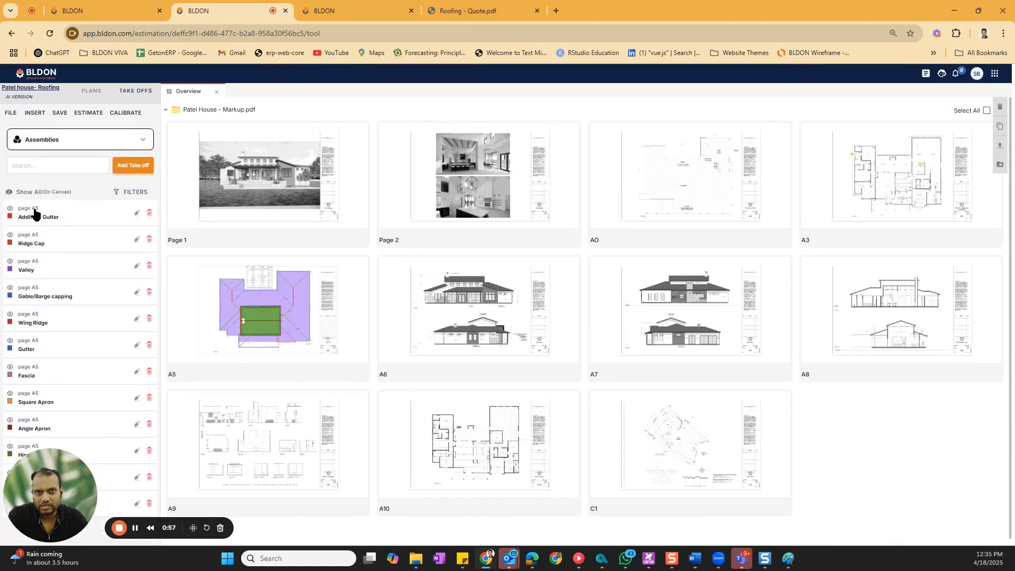
{"action": "left_click", "coordinate": [35, 212]}
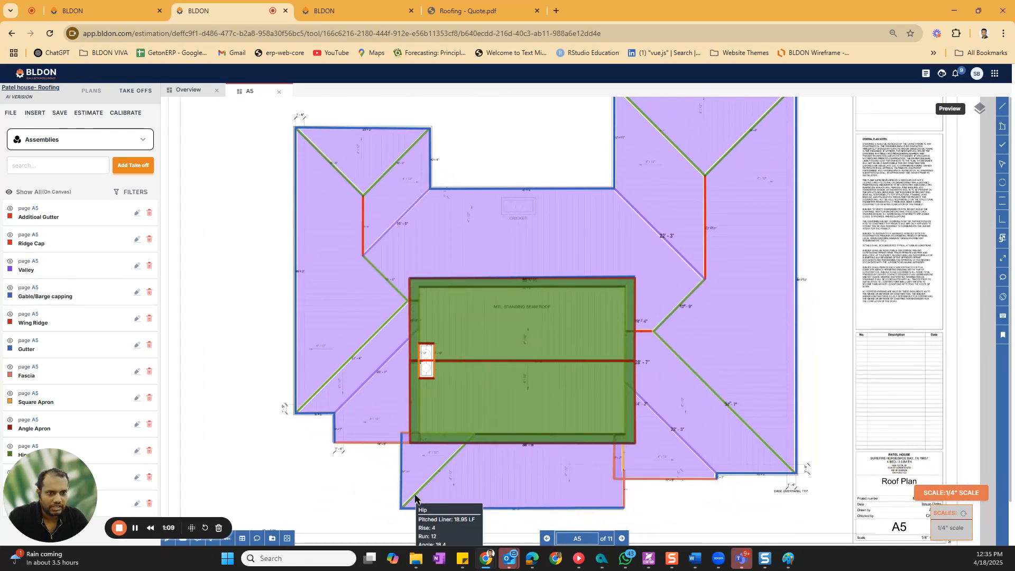
Step: Try a takeoff legend table on the A5 roof plan, then delete it
{"action": "left_click", "coordinate": [243, 539]}
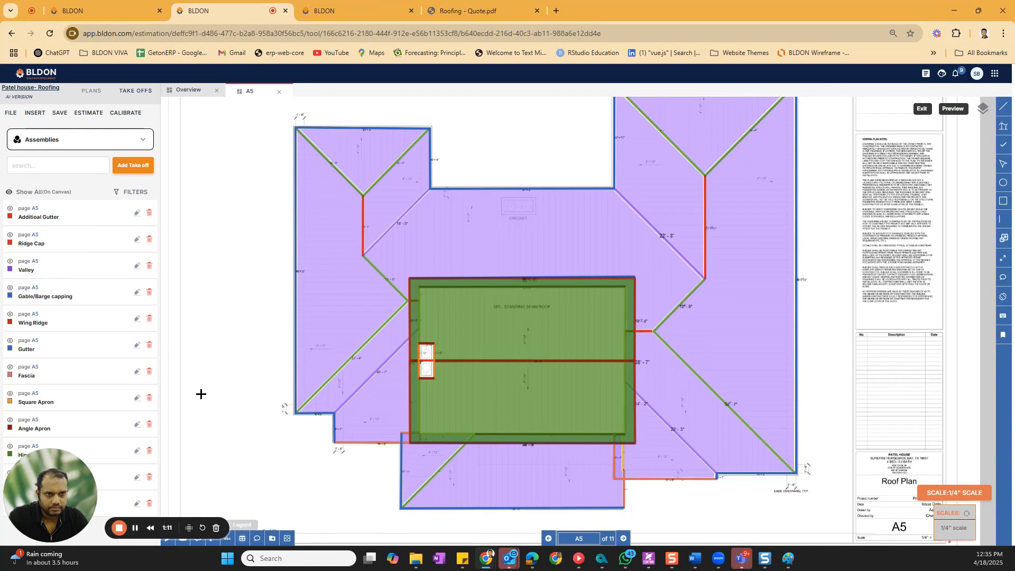
{"action": "left_click_drag", "start_coordinate": [180, 284], "coordinate": [371, 536]}
{"action": "left_click_drag", "start_coordinate": [455, 401], "coordinate": [687, 259]}
{"action": "scroll", "coordinate": [362, 336], "scroll_direction": "down", "scroll_amount": 5}
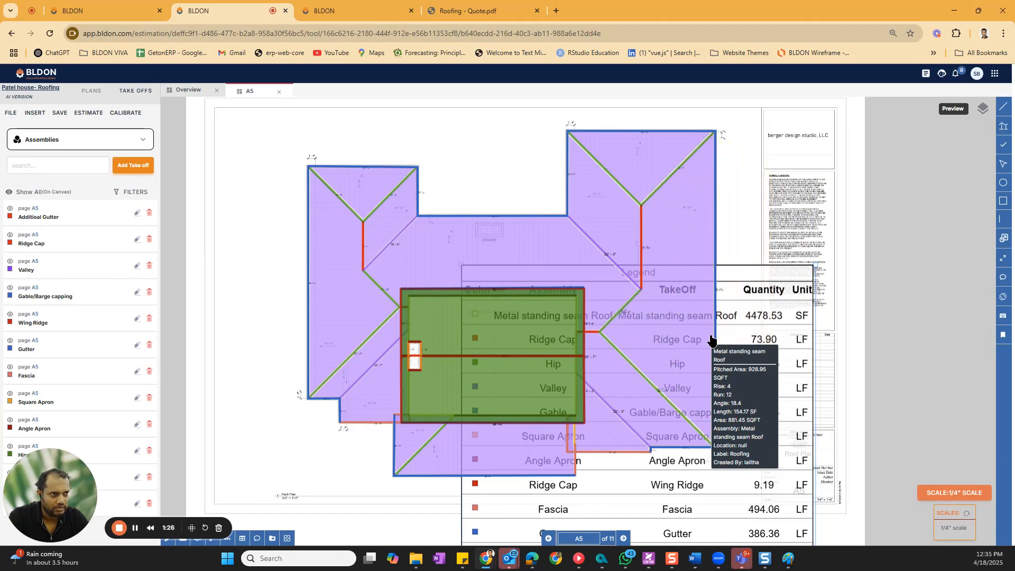
{"action": "left_click_drag", "start_coordinate": [825, 366], "coordinate": [910, 372]}
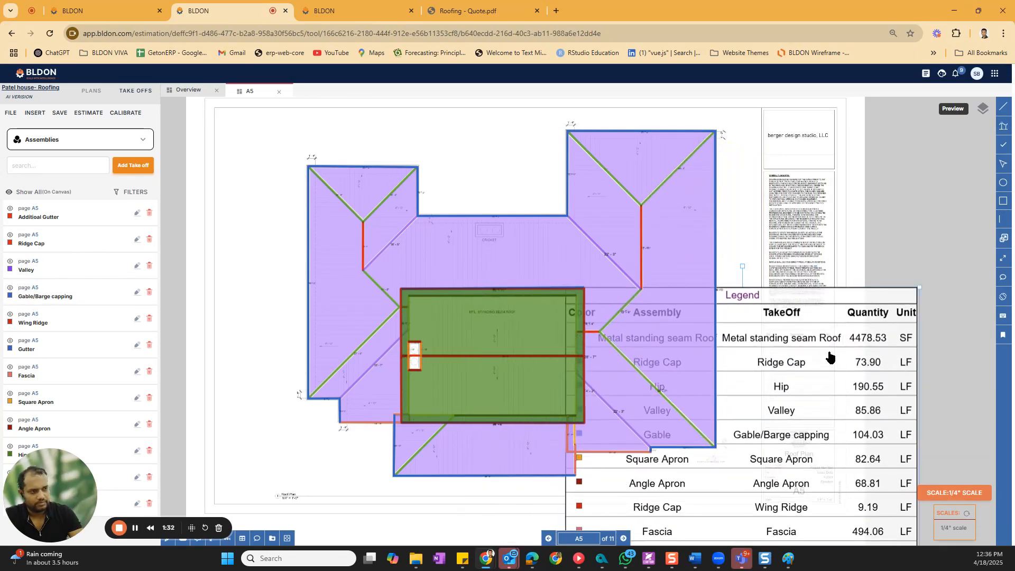
{"action": "key", "text": "Delete"}
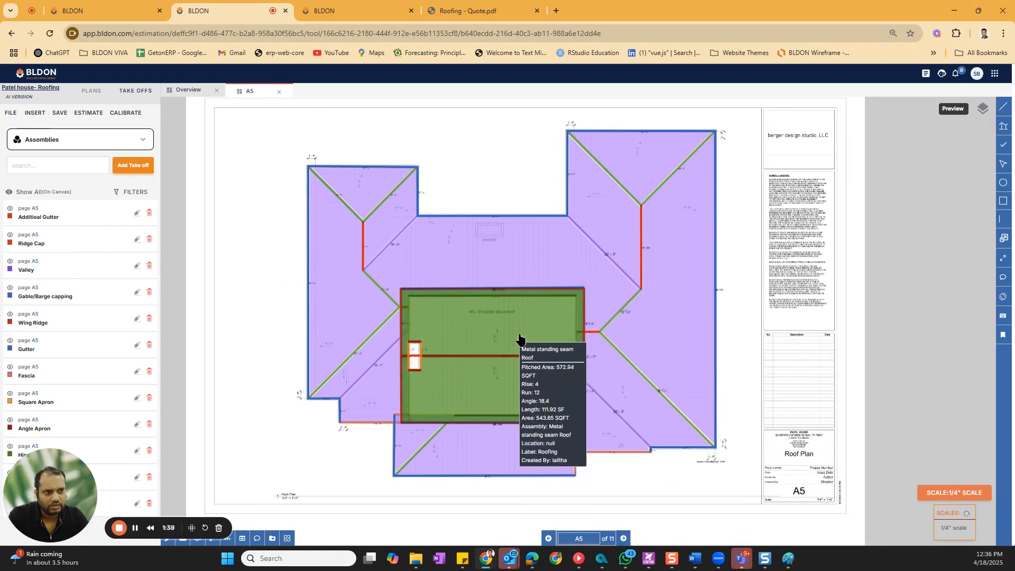
Step: Open the estimate calculator for the roof takeoffs and export its material cost sheet
{"action": "scroll", "coordinate": [371, 333], "scroll_direction": "down", "scroll_amount": 1}
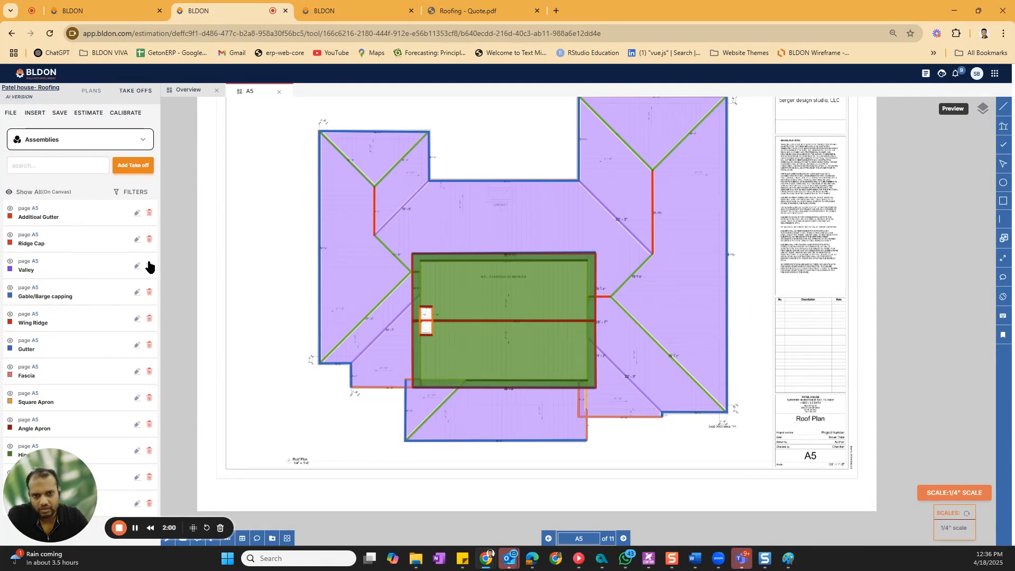
{"action": "left_click", "coordinate": [82, 115]}
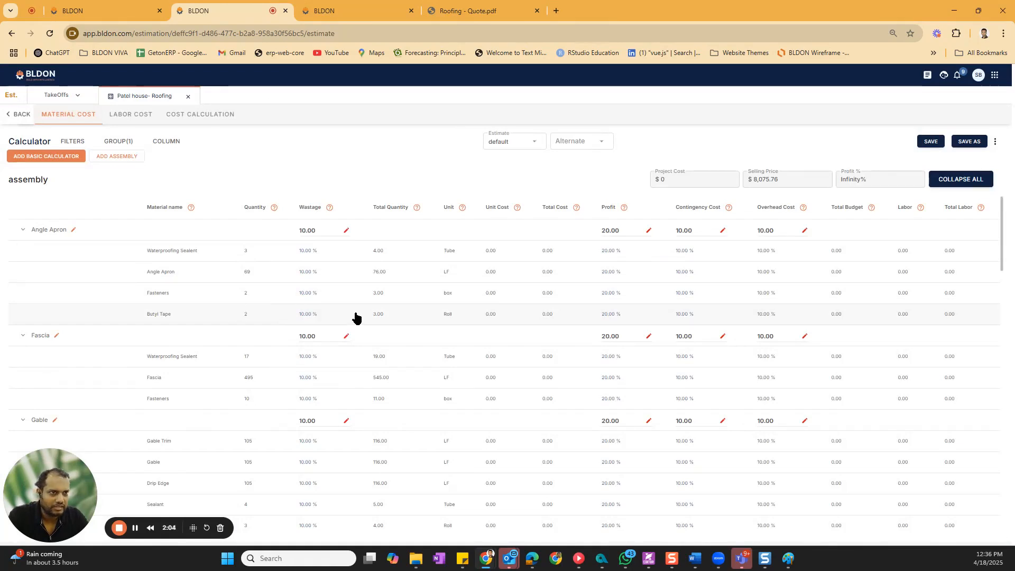
{"action": "scroll", "coordinate": [364, 312], "scroll_direction": "down", "scroll_amount": 10}
{"action": "scroll", "coordinate": [373, 313], "scroll_direction": "down", "scroll_amount": 4}
{"action": "scroll", "coordinate": [373, 313], "scroll_direction": "up", "scroll_amount": 5}
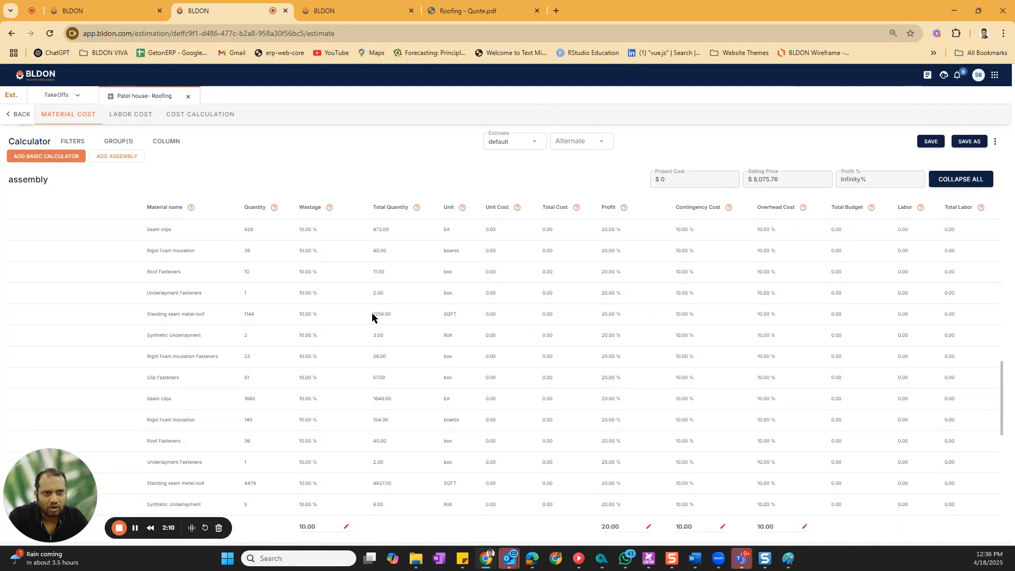
{"action": "scroll", "coordinate": [373, 316], "scroll_direction": "up", "scroll_amount": 3}
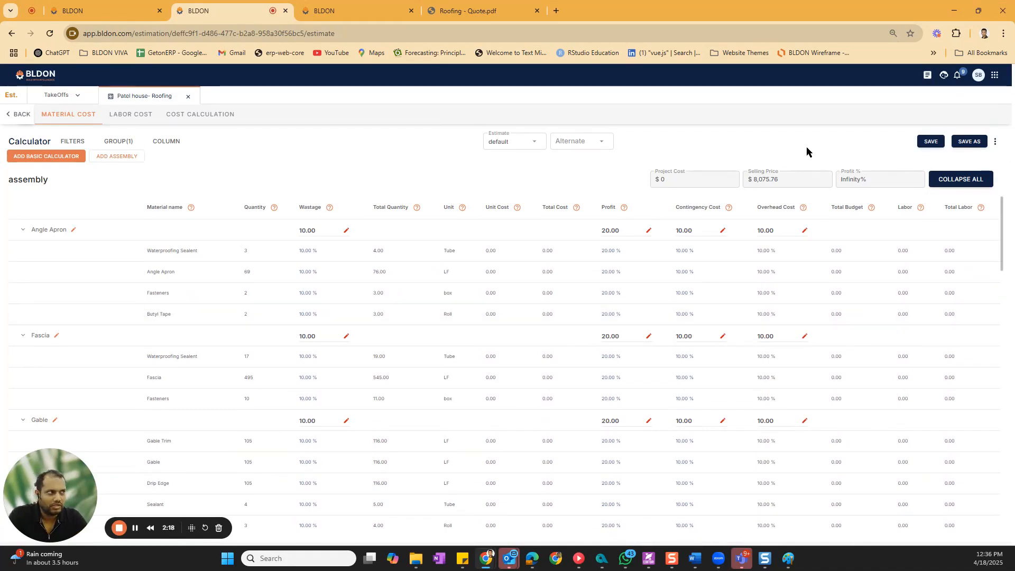
{"action": "left_click", "coordinate": [995, 142]}
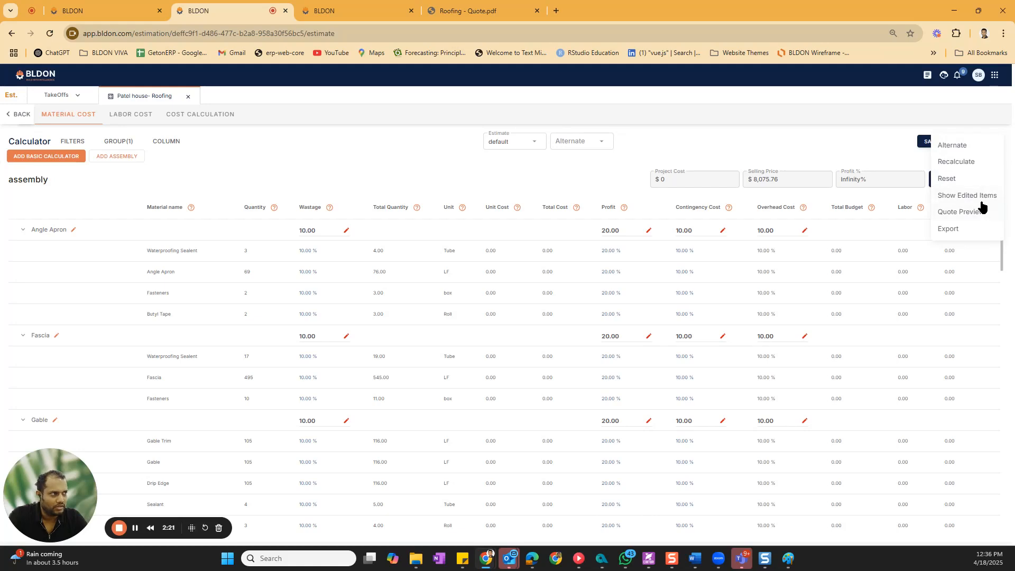
{"action": "left_click", "coordinate": [976, 228]}
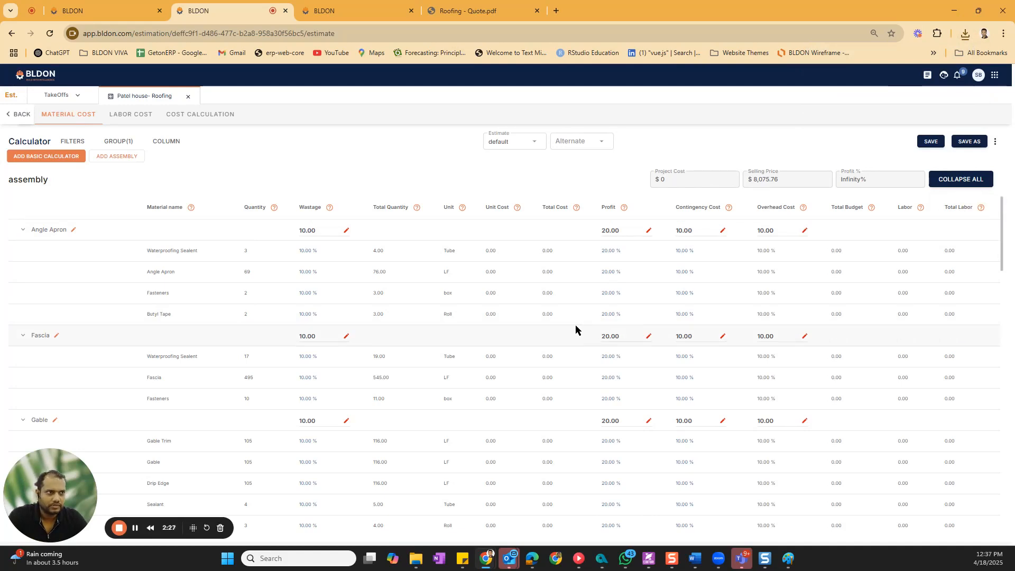
Step: Examine the Birdwire unit costs in the Gutter assembly and the materials of the remaining assemblies
{"action": "scroll", "coordinate": [503, 381], "scroll_direction": "down", "scroll_amount": 2}
{"action": "scroll", "coordinate": [502, 379], "scroll_direction": "down", "scroll_amount": 2}
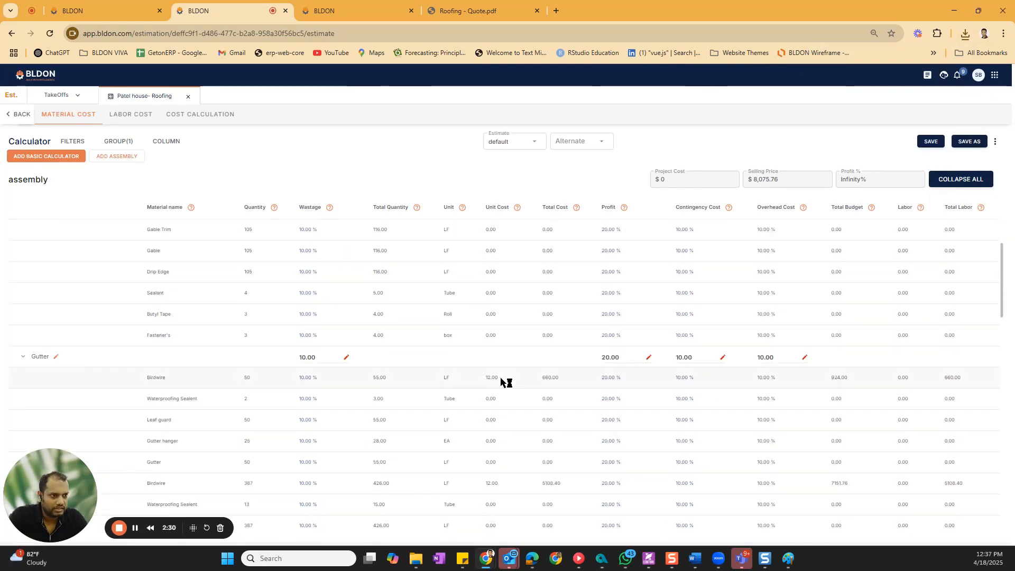
{"action": "double_click", "coordinate": [155, 485]}
{"action": "double_click", "coordinate": [493, 482]}
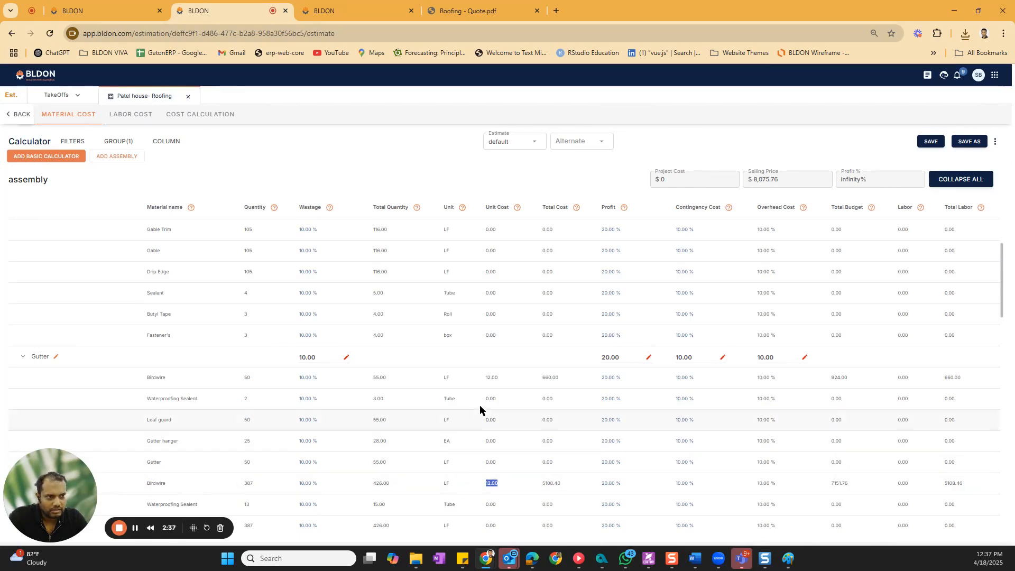
{"action": "scroll", "coordinate": [484, 392], "scroll_direction": "down", "scroll_amount": 2}
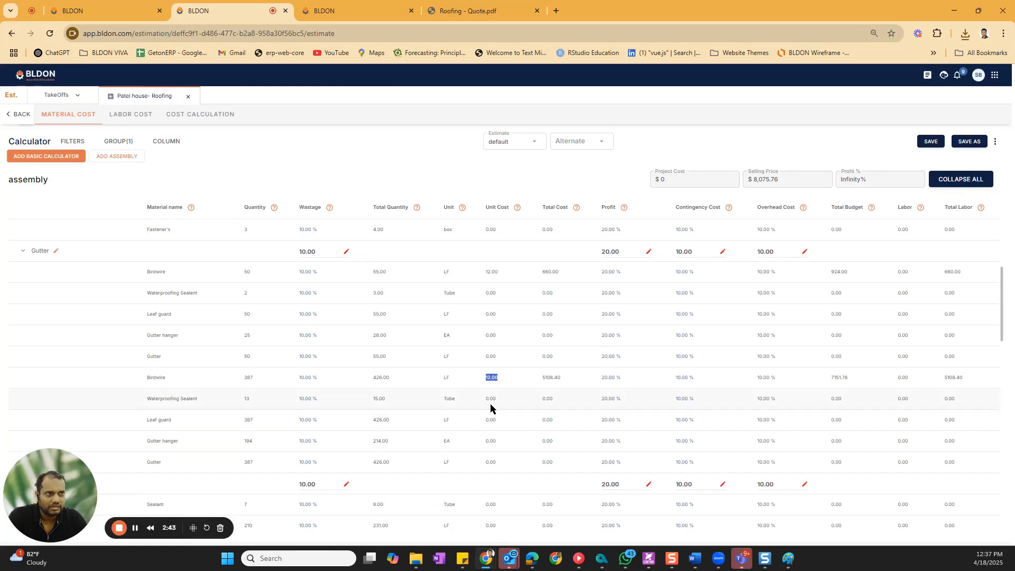
{"action": "scroll", "coordinate": [531, 412], "scroll_direction": "up", "scroll_amount": 2}
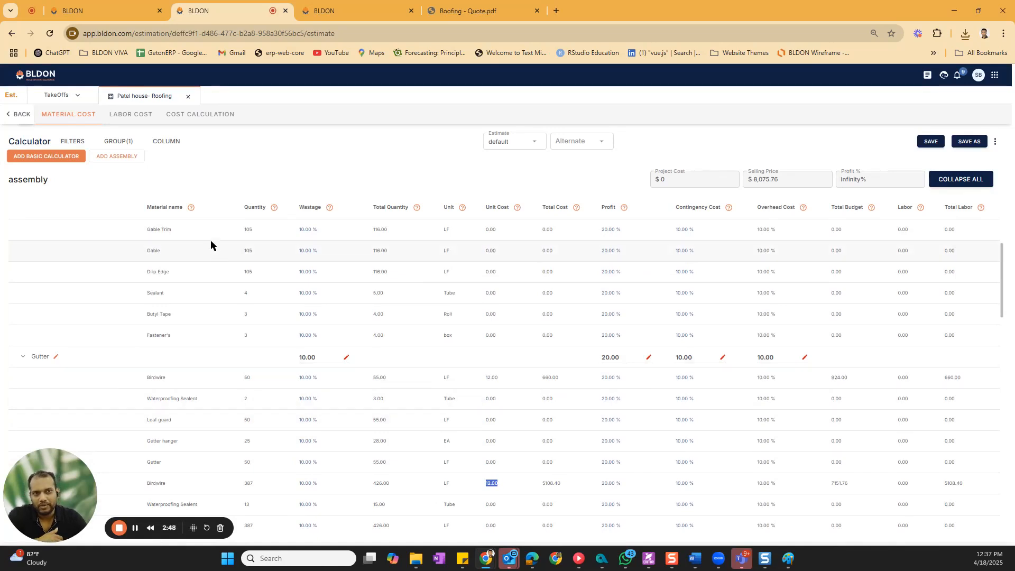
{"action": "scroll", "coordinate": [202, 341], "scroll_direction": "down", "scroll_amount": 10}
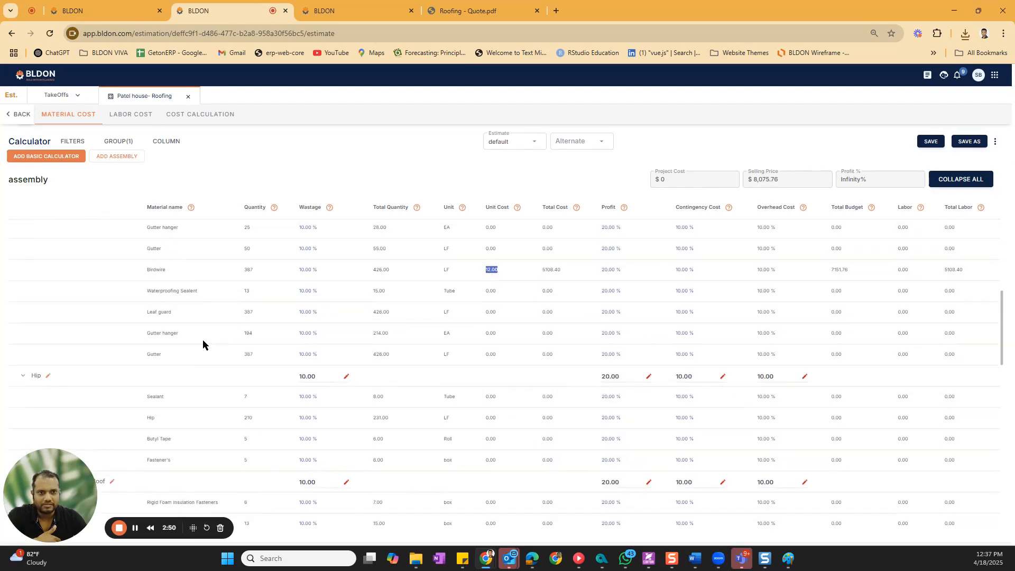
{"action": "scroll", "coordinate": [204, 338], "scroll_direction": "down", "scroll_amount": 4}
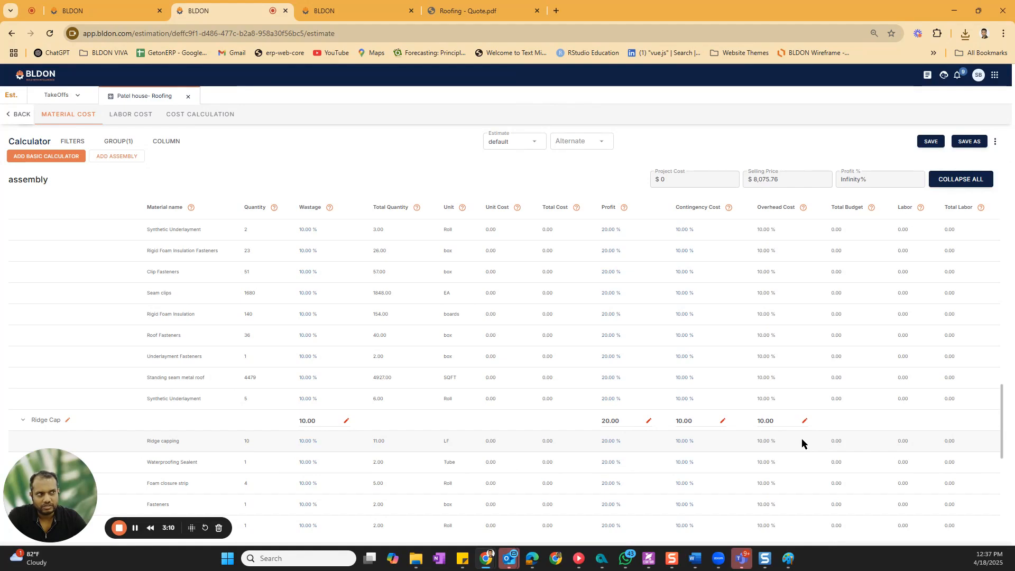
{"action": "scroll", "coordinate": [802, 439], "scroll_direction": "up", "scroll_amount": 10}
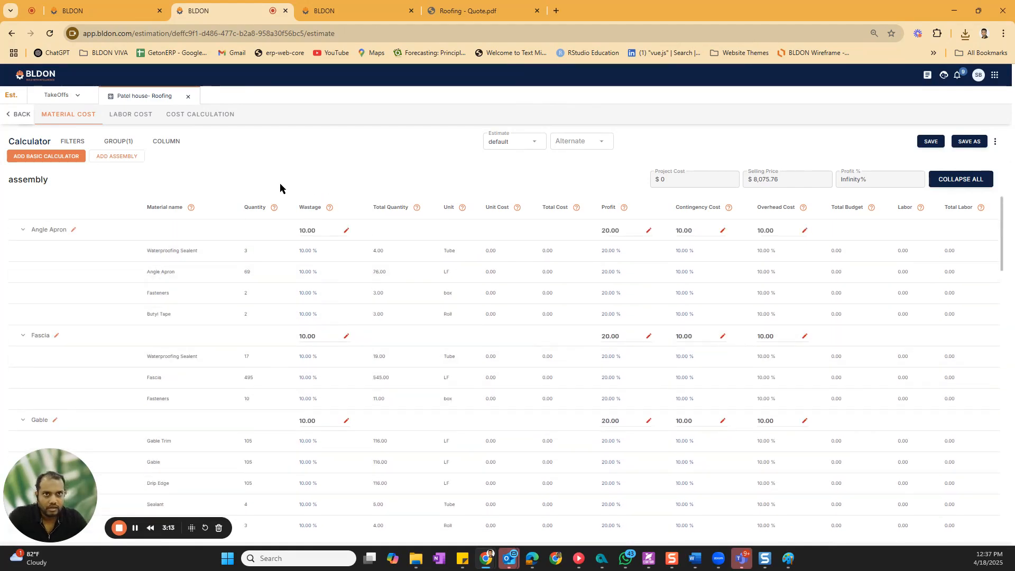
Step: Try grouping the materials by location and material name instead of by assembly
{"action": "left_click", "coordinate": [107, 143]}
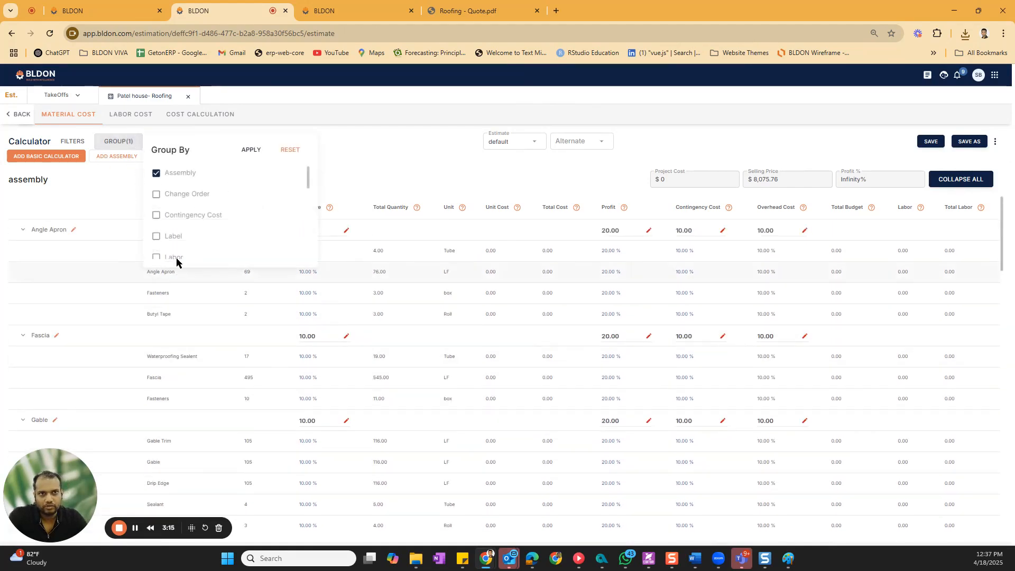
{"action": "left_click", "coordinate": [156, 179]}
{"action": "scroll", "coordinate": [180, 227], "scroll_direction": "down", "scroll_amount": 2}
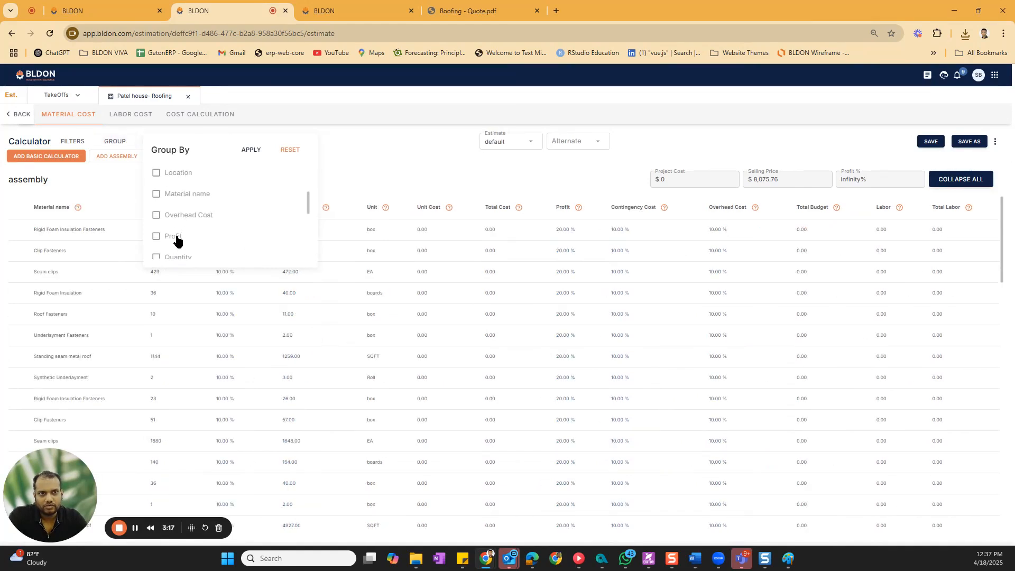
{"action": "scroll", "coordinate": [177, 239], "scroll_direction": "up", "scroll_amount": 2}
{"action": "scroll", "coordinate": [164, 241], "scroll_direction": "down", "scroll_amount": 2}
{"action": "left_click", "coordinate": [156, 173]}
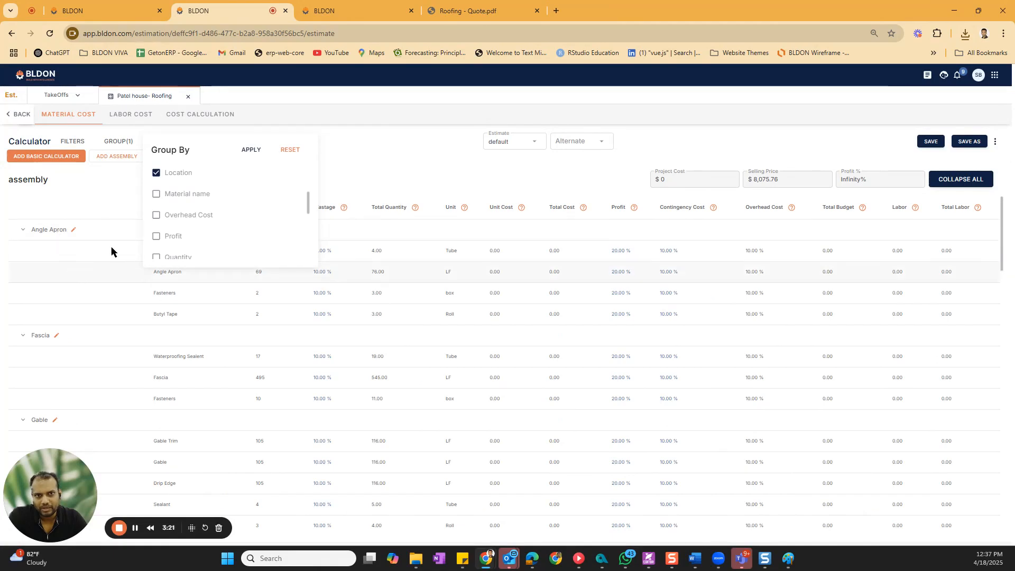
{"action": "left_click", "coordinate": [156, 195]}
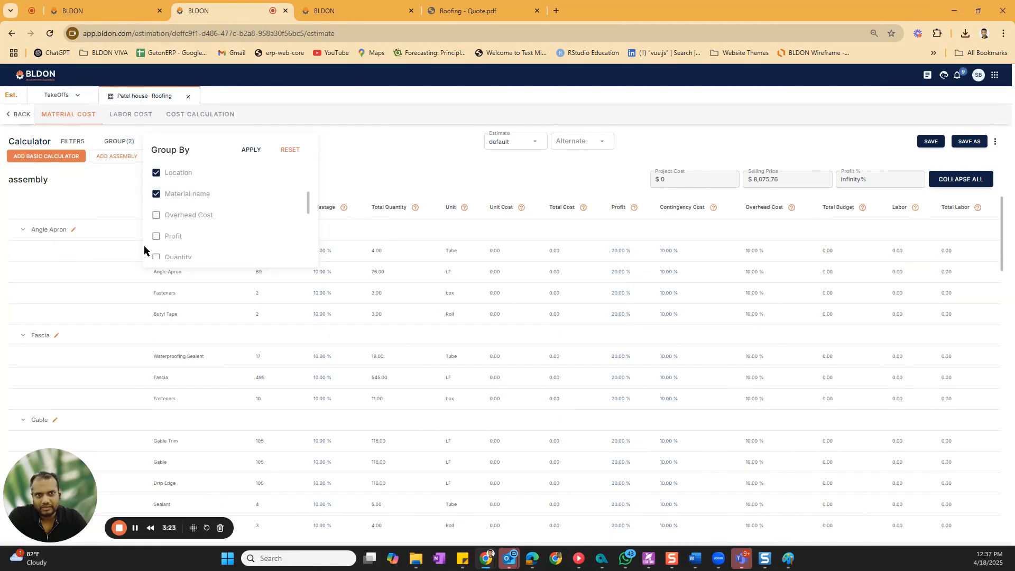
{"action": "left_click", "coordinate": [156, 196]}
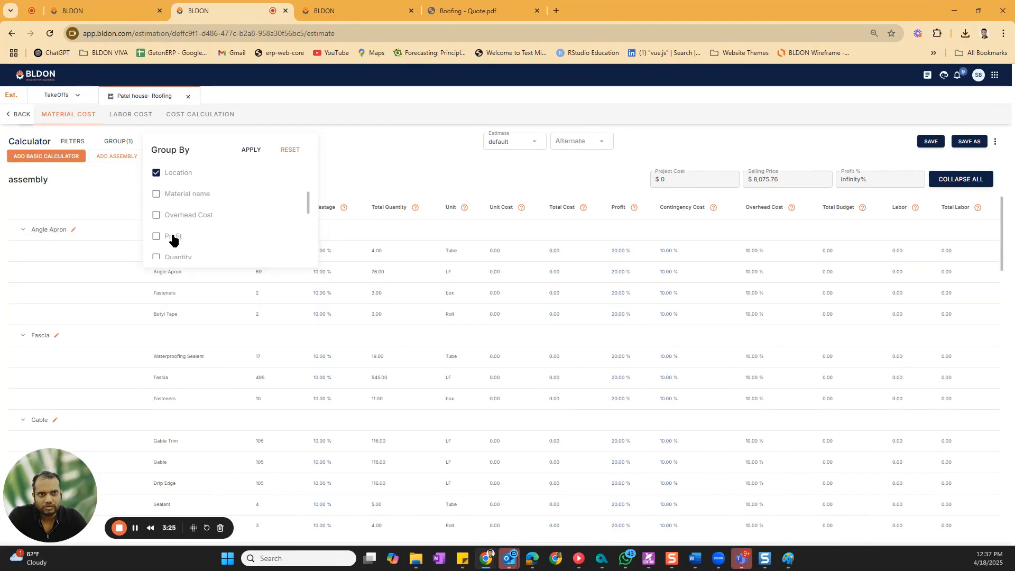
{"action": "scroll", "coordinate": [155, 248], "scroll_direction": "up", "scroll_amount": 2}
{"action": "left_click", "coordinate": [156, 174]}
{"action": "left_click", "coordinate": [156, 174]}
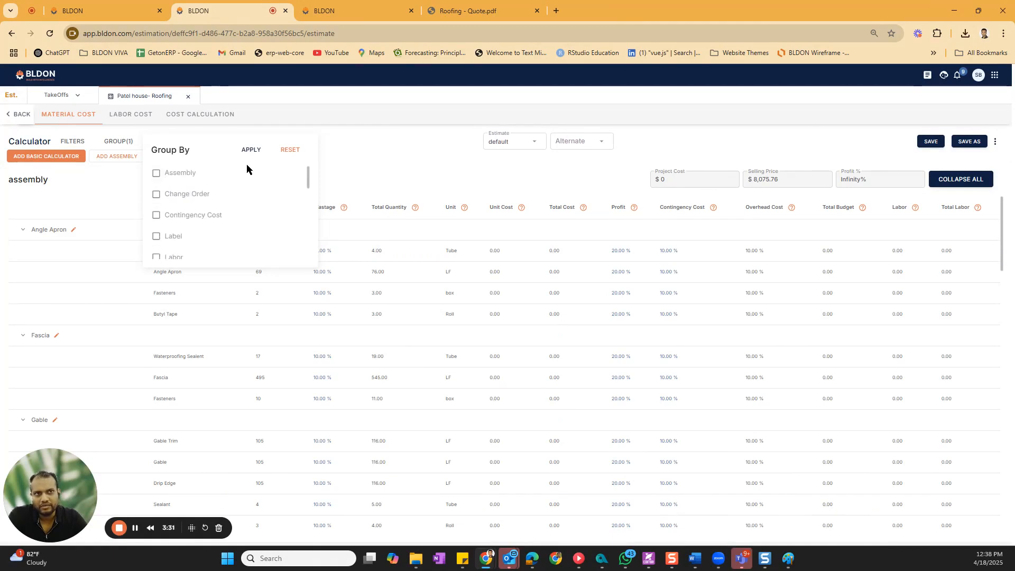
Step: Reset the grouping and look through the ungrouped material list
{"action": "left_click", "coordinate": [291, 150]}
{"action": "left_click", "coordinate": [408, 164]}
{"action": "scroll", "coordinate": [358, 356], "scroll_direction": "down", "scroll_amount": 8}
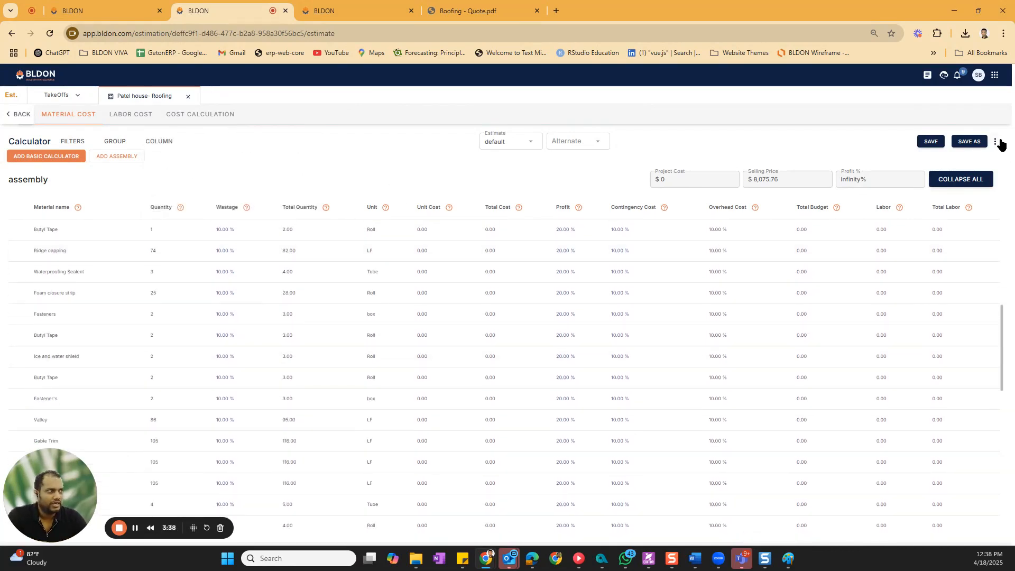
Step: Check the available alternates and estimate versions, keeping the default estimate
{"action": "left_click", "coordinate": [577, 142]}
{"action": "left_click", "coordinate": [508, 147]}
{"action": "left_click", "coordinate": [491, 172]}
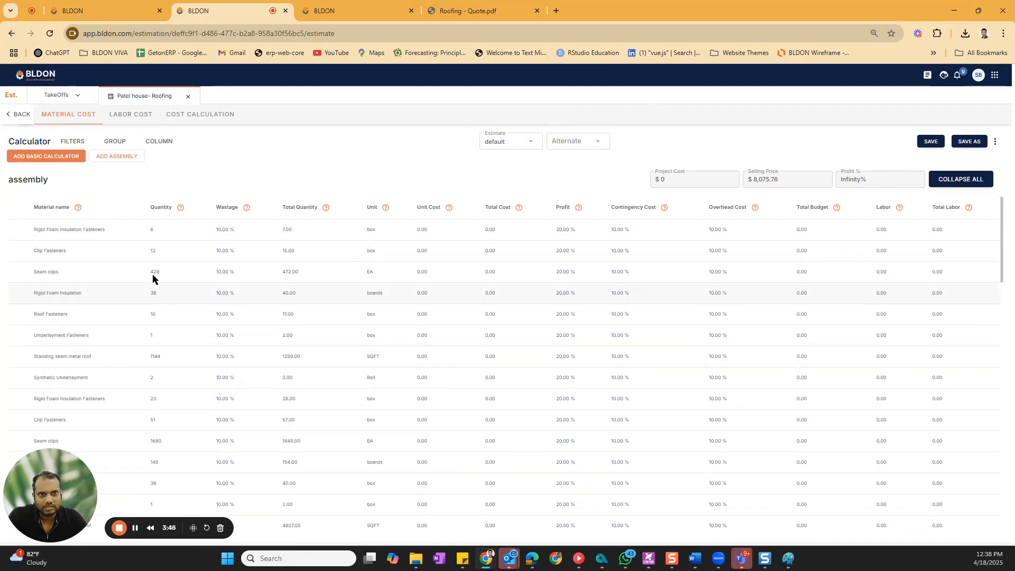
Step: Group the calculator's materials by assembly
{"action": "left_click", "coordinate": [117, 141]}
{"action": "left_click", "coordinate": [149, 175]}
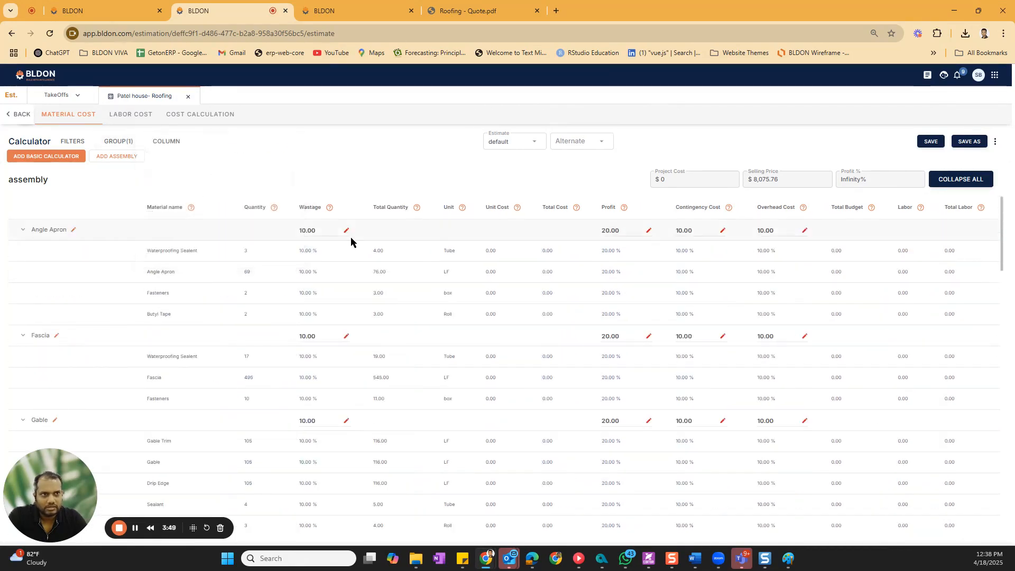
Step: Set the profit percentage of the Angle Apron assembly to 30
{"action": "left_click_drag", "start_coordinate": [329, 231], "coordinate": [298, 233]}
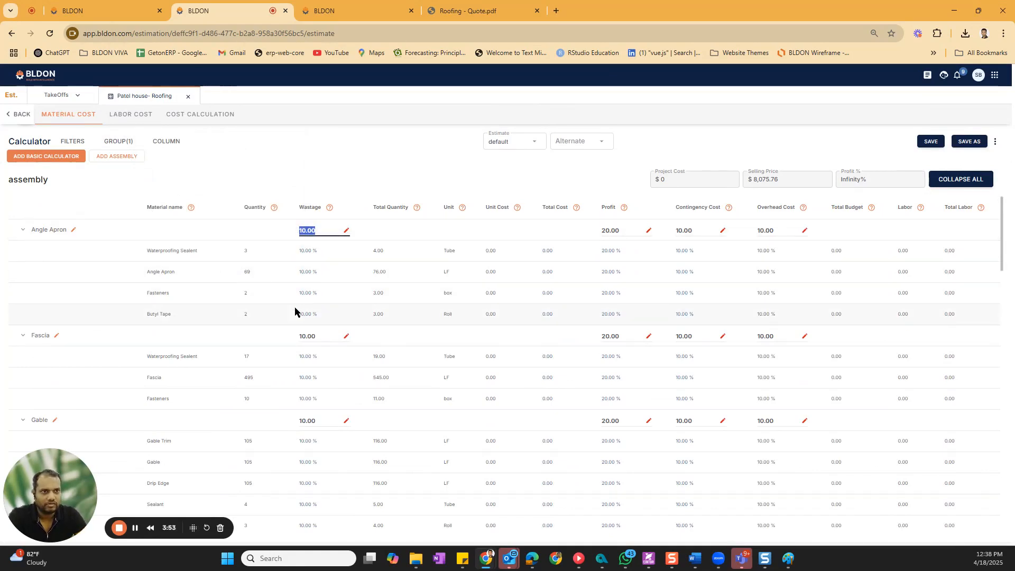
{"action": "left_click", "coordinate": [649, 232]}
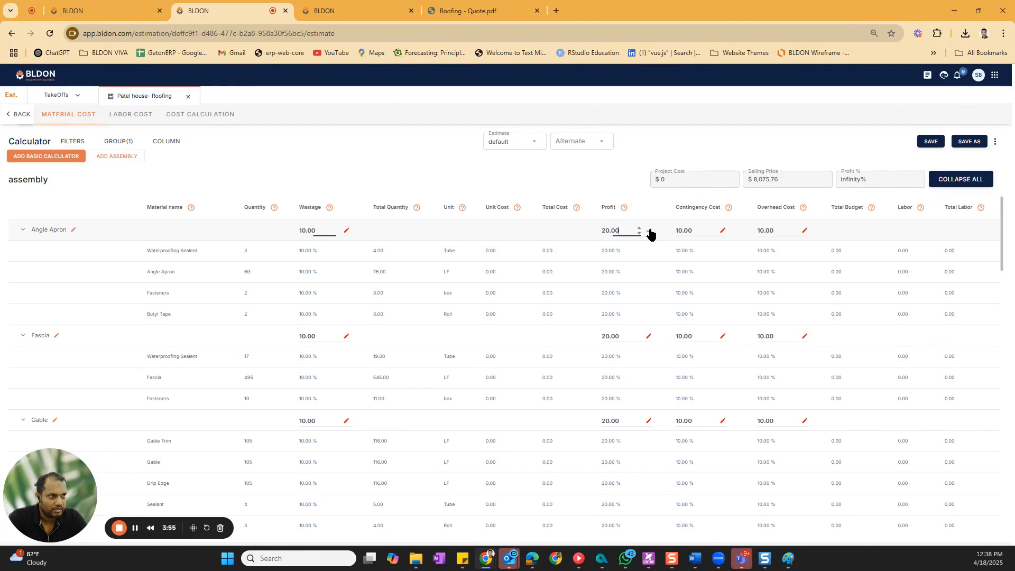
{"action": "type", "text": "30"}
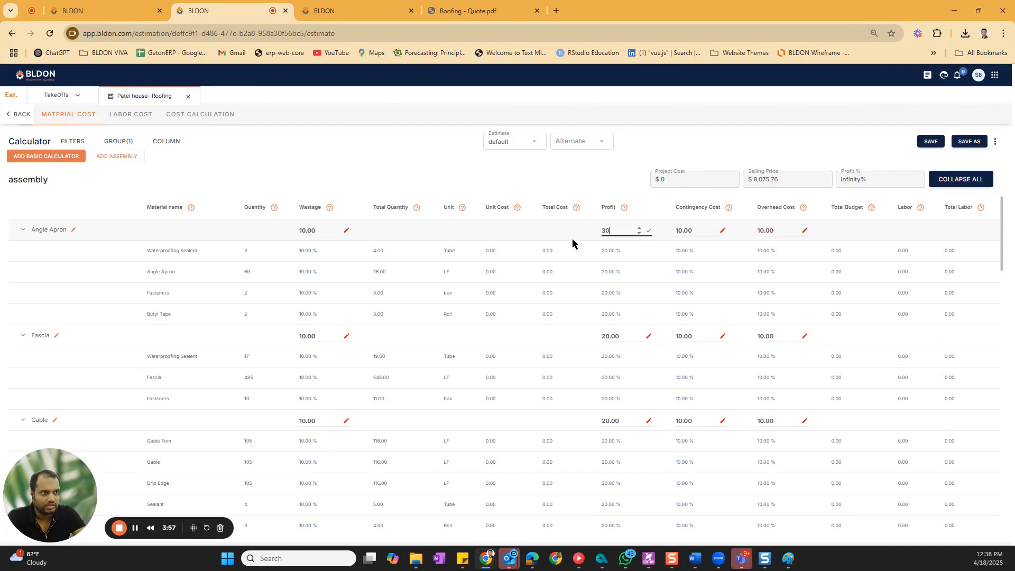
{"action": "left_click", "coordinate": [649, 231]}
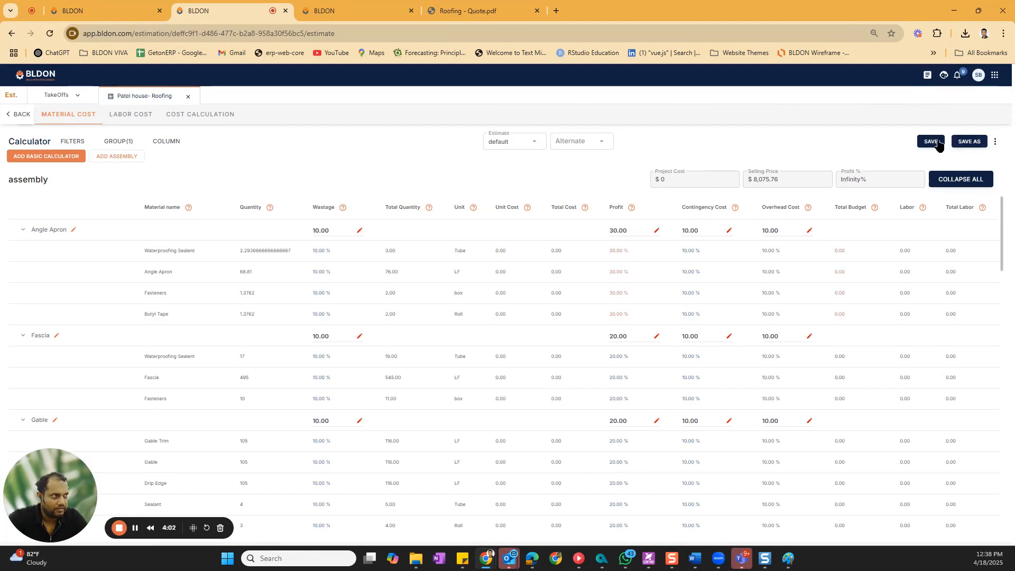
Step: Save the estimate as a separate version named Version 2
{"action": "left_click", "coordinate": [981, 145]}
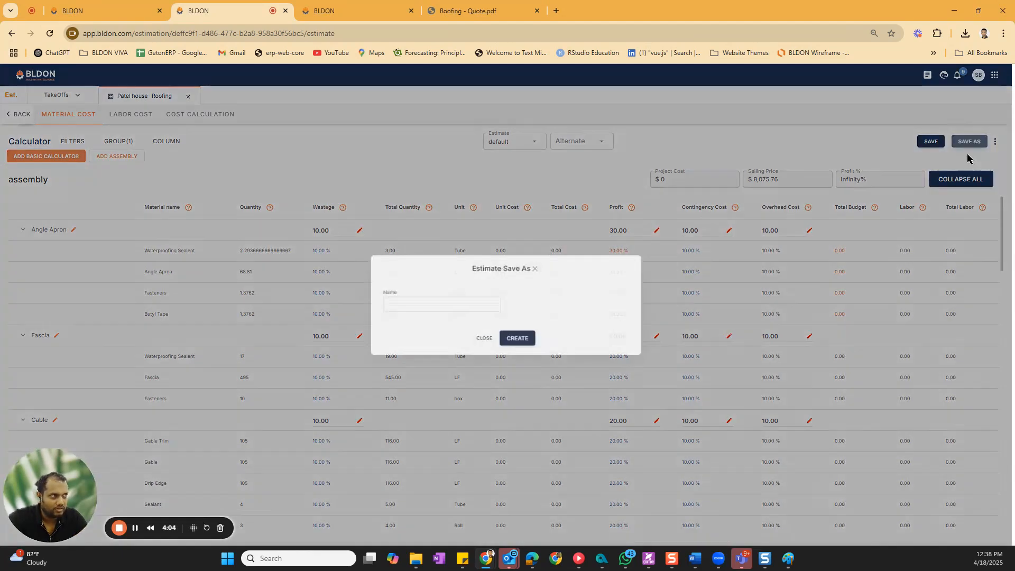
{"action": "left_click", "coordinate": [408, 307]}
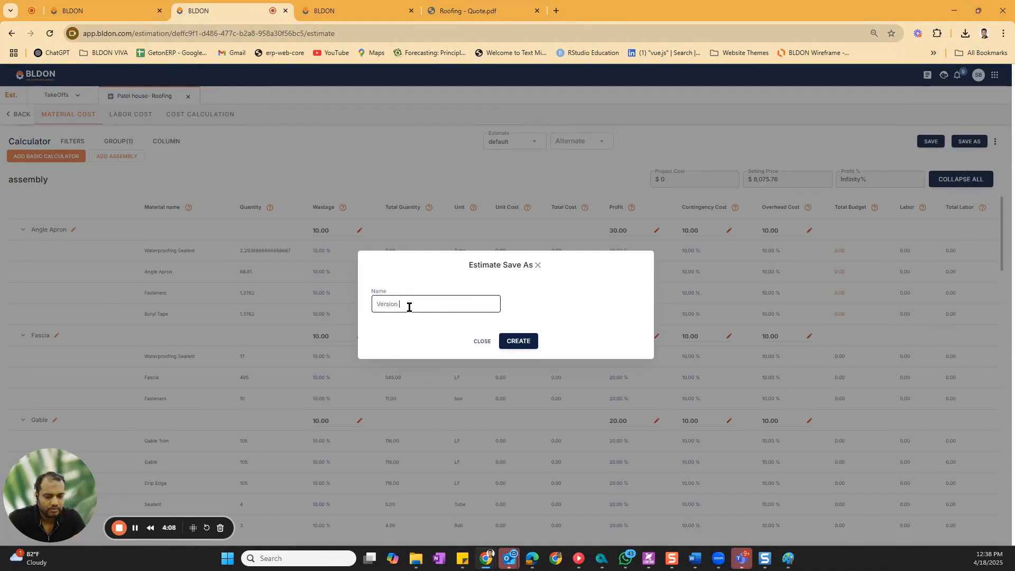
{"action": "left_click", "coordinate": [517, 341]}
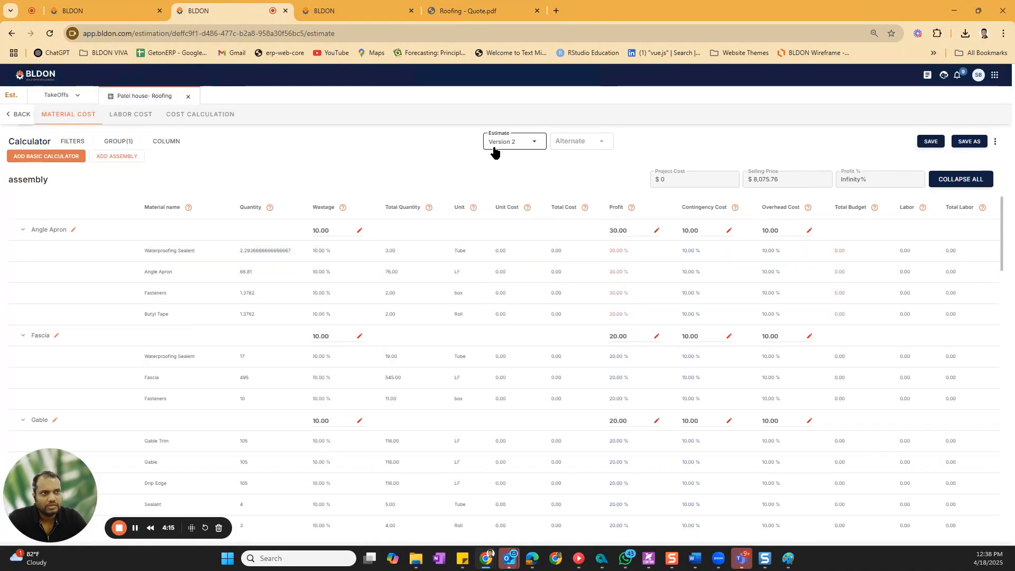
Step: Switch back to the default estimate and look over its materials by assembly
{"action": "left_click", "coordinate": [495, 147]}
{"action": "left_click", "coordinate": [503, 150]}
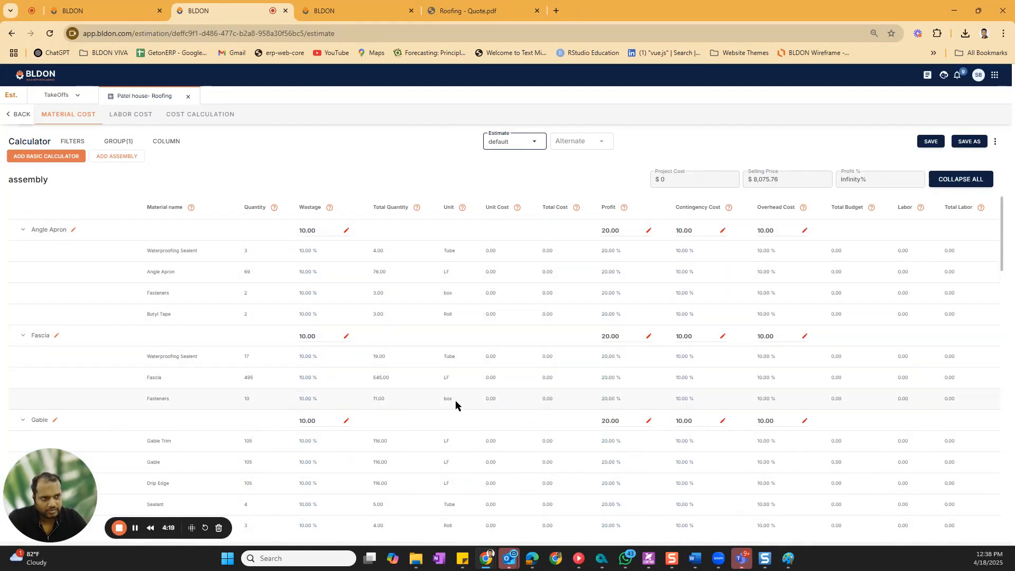
{"action": "scroll", "coordinate": [479, 408], "scroll_direction": "down", "scroll_amount": 4}
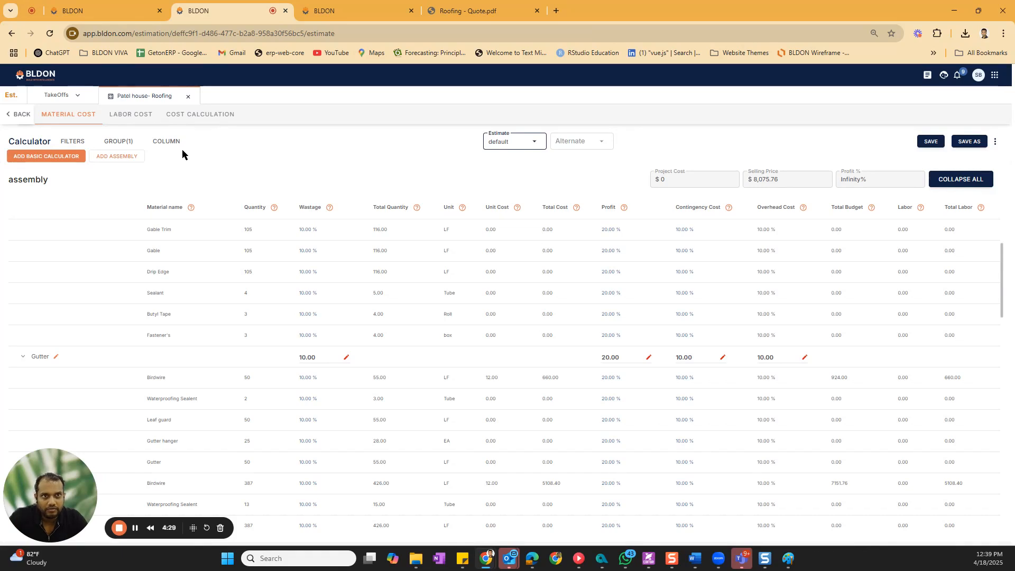
Step: Leave the calculator, return to the Patel house- Roofing project's quotes and open Quote-A
{"action": "left_click", "coordinate": [23, 116]}
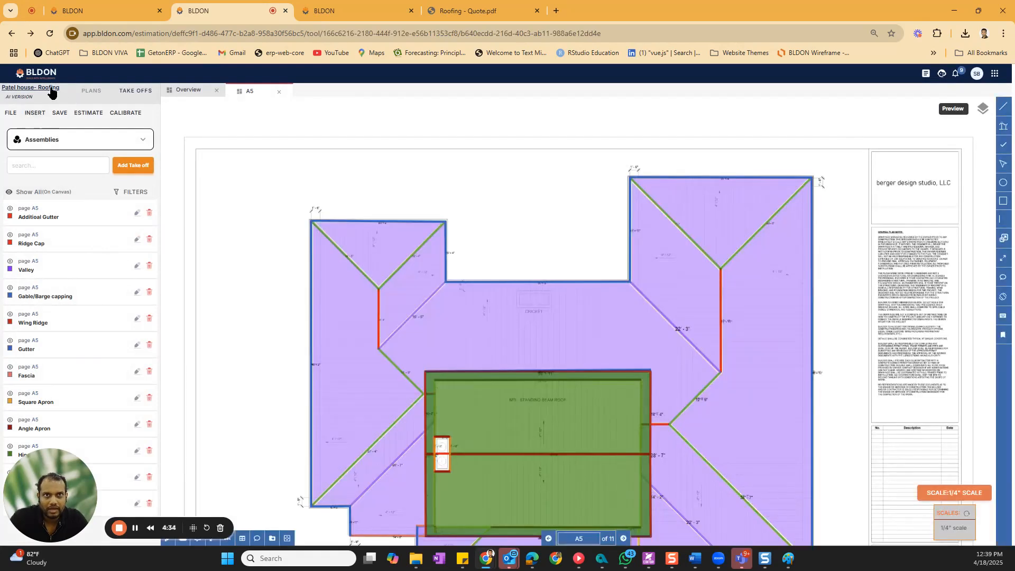
{"action": "left_click", "coordinate": [51, 91]}
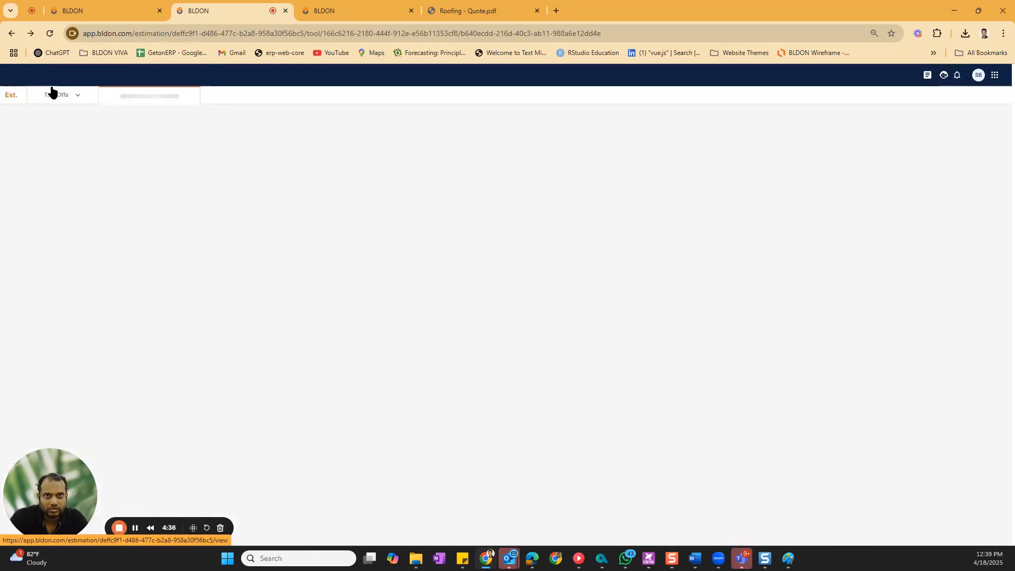
{"action": "left_click", "coordinate": [161, 130]}
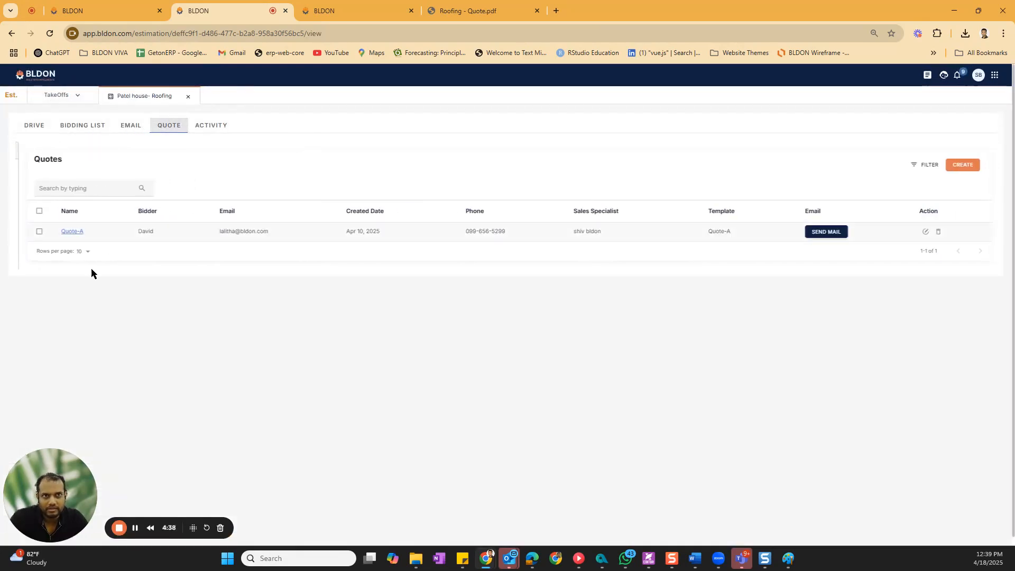
{"action": "left_click", "coordinate": [62, 231]}
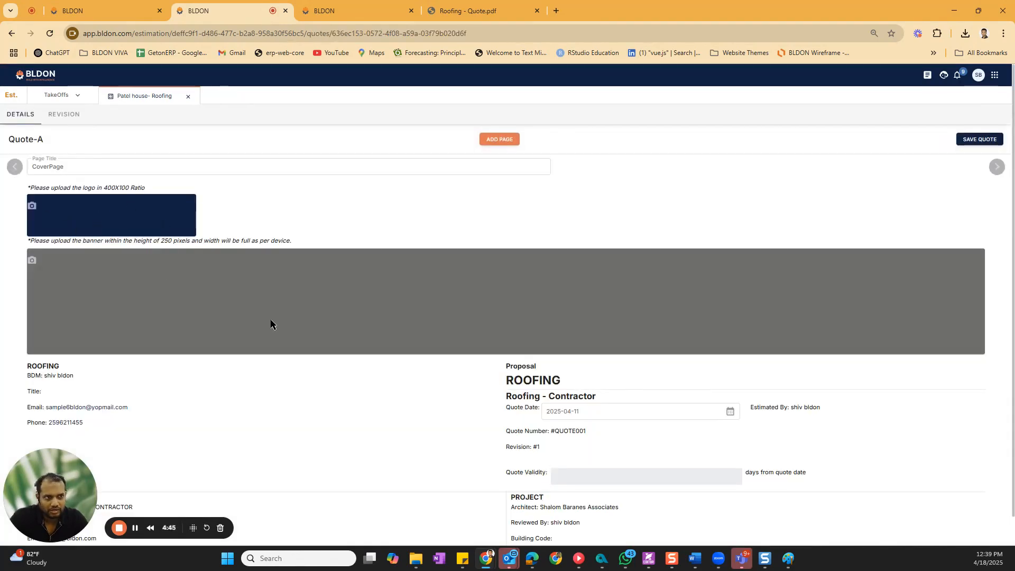
Step: Review the proposal, customer and project details on the quote's cover page
{"action": "scroll", "coordinate": [192, 264], "scroll_direction": "down", "scroll_amount": 1}
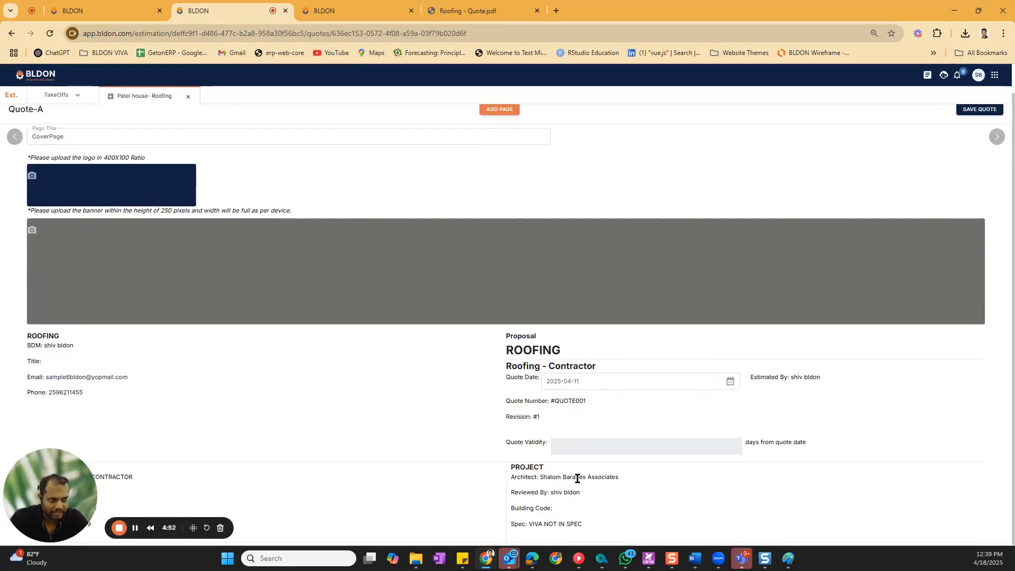
{"action": "left_click_drag", "start_coordinate": [527, 480], "coordinate": [286, 503]}
{"action": "left_click_drag", "start_coordinate": [45, 495], "coordinate": [106, 388]}
{"action": "left_click_drag", "start_coordinate": [95, 527], "coordinate": [100, 465]}
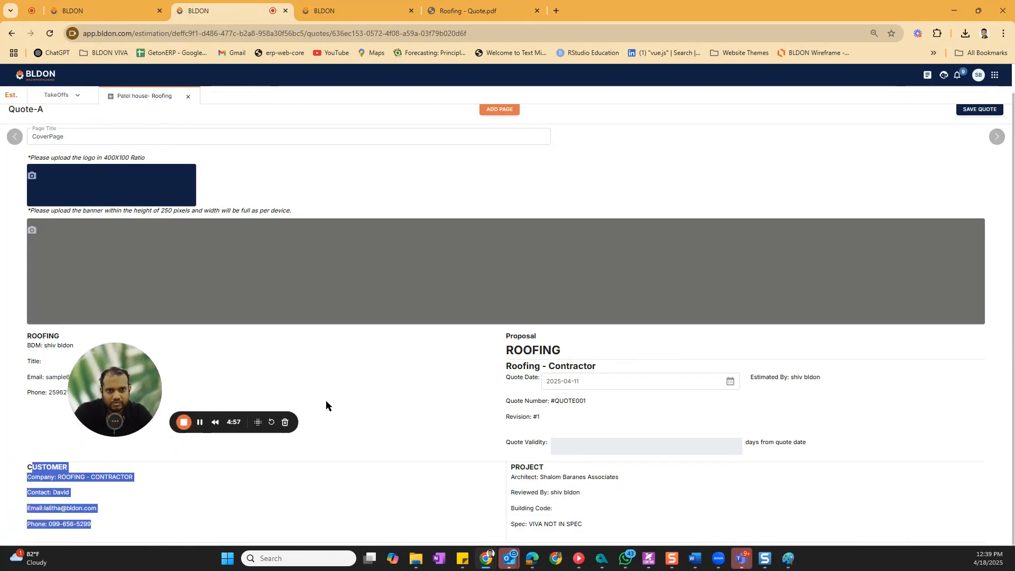
{"action": "left_click", "coordinate": [274, 360]}
{"action": "left_click_drag", "start_coordinate": [136, 373], "coordinate": [87, 447]}
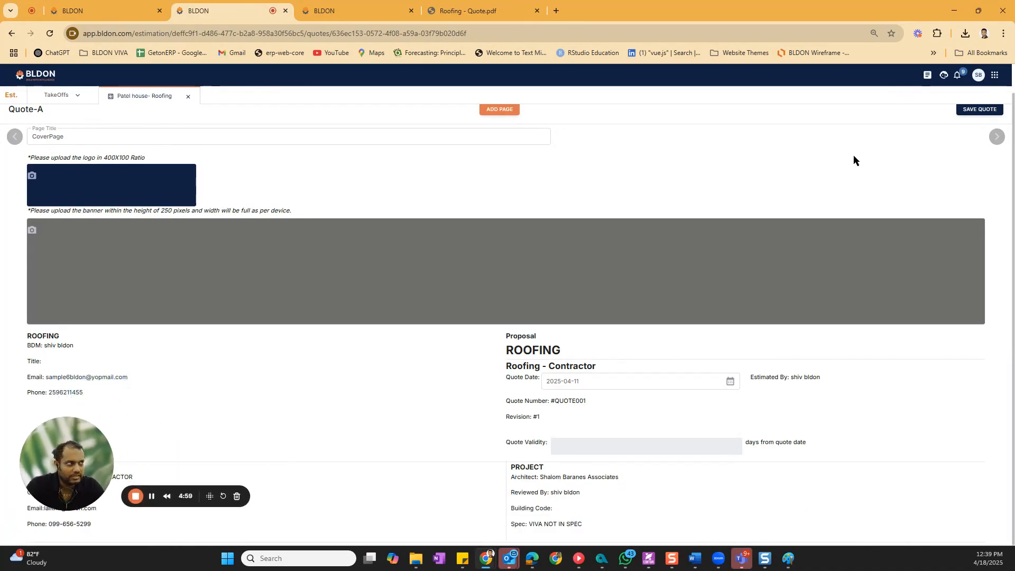
Step: Page through the quote's assembly details, installation details and material inclusions/exclusions
{"action": "left_click", "coordinate": [996, 137]}
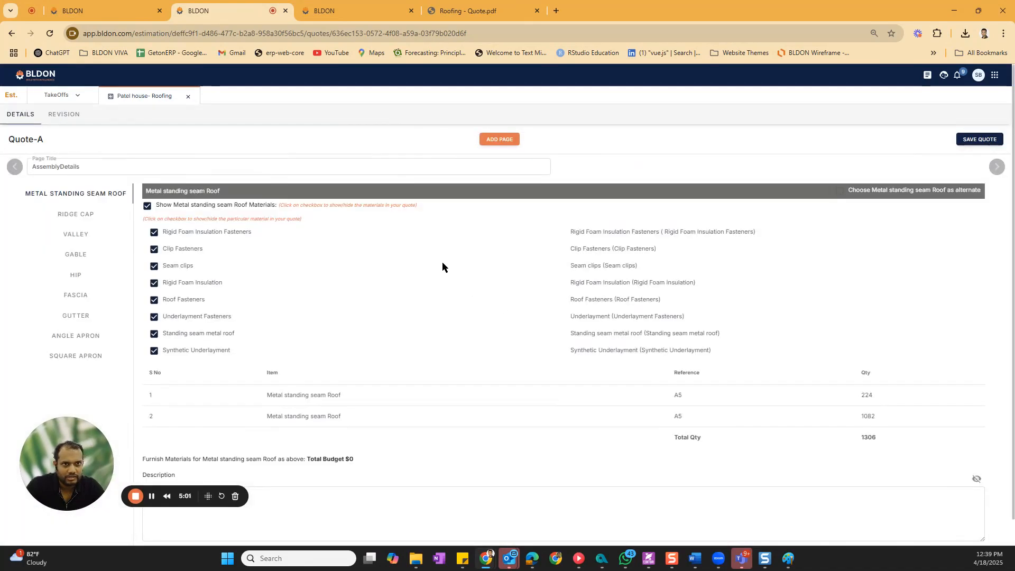
{"action": "scroll", "coordinate": [432, 291], "scroll_direction": "down", "scroll_amount": 1}
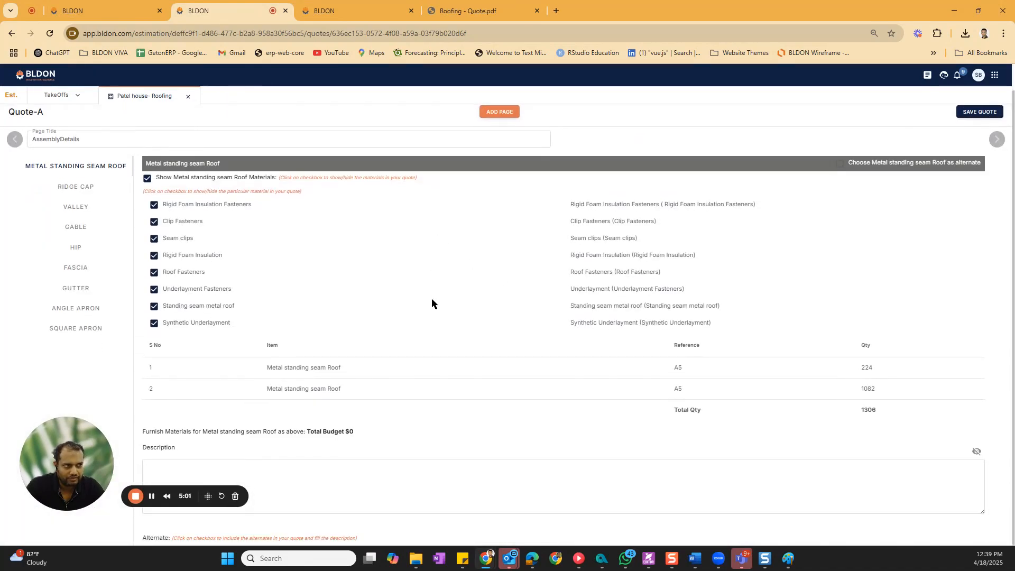
{"action": "left_click", "coordinate": [996, 139]}
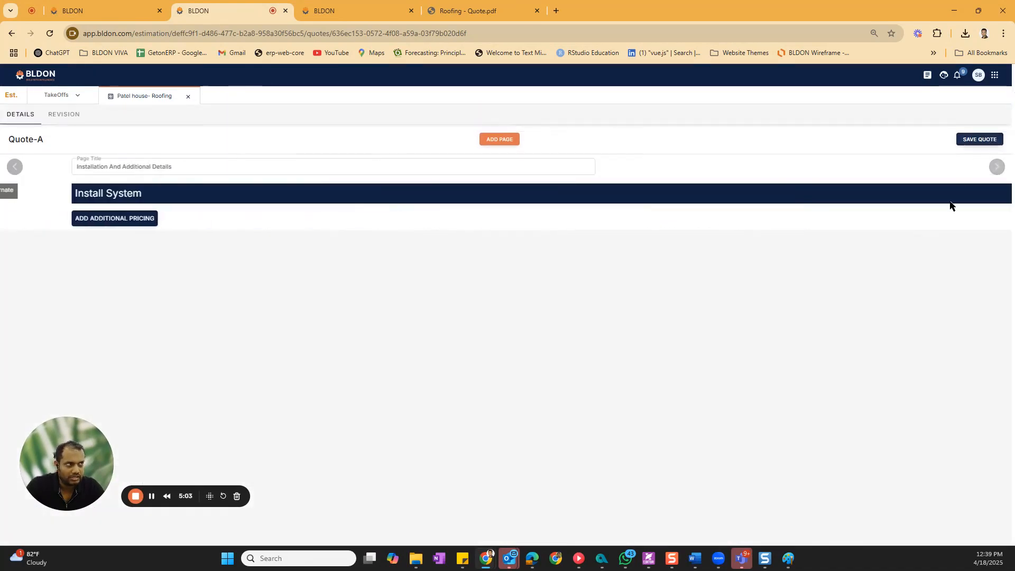
{"action": "left_click", "coordinate": [996, 168]}
{"action": "left_click", "coordinate": [997, 170]}
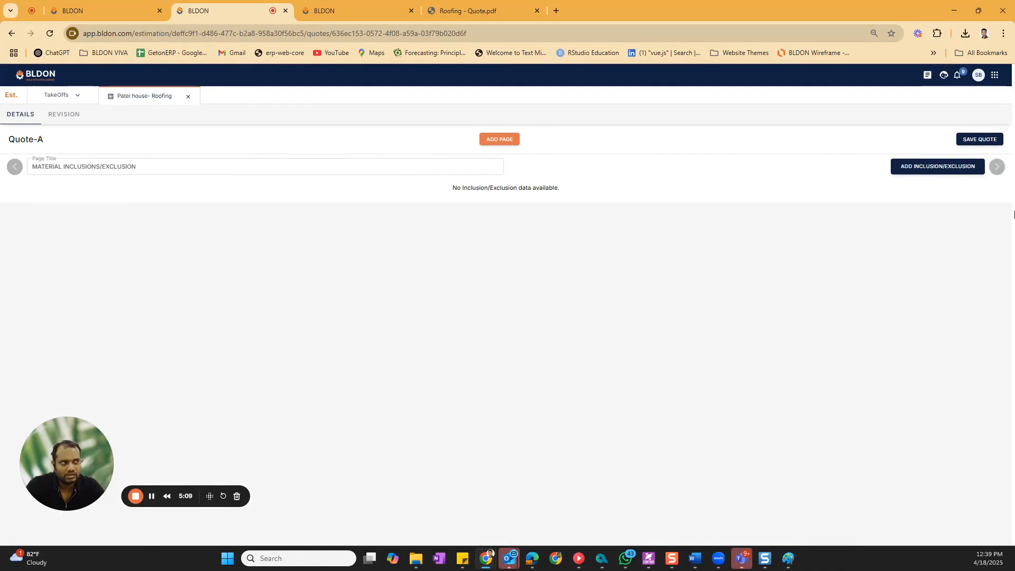
Step: Return to the quote's cover page, save the quote and open its revisions
{"action": "left_click", "coordinate": [998, 168]}
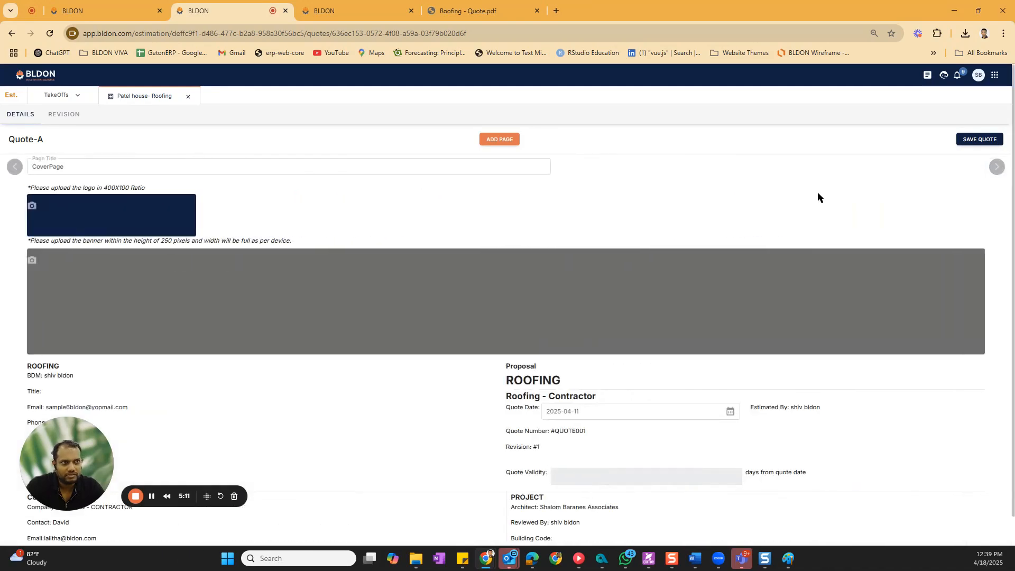
{"action": "left_click", "coordinate": [983, 144]}
{"action": "left_click", "coordinate": [71, 115]}
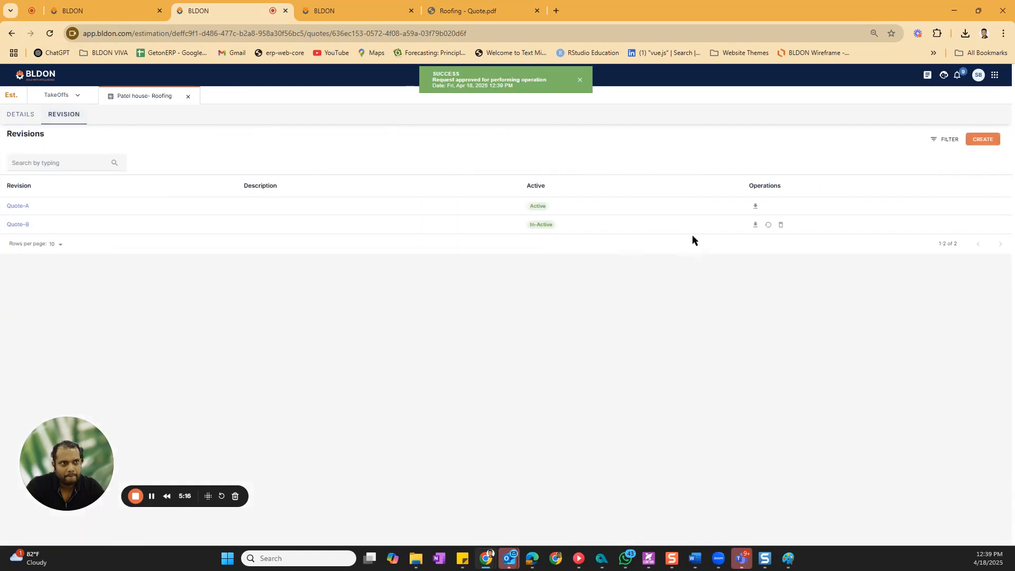
Step: Switch to Roofing - Quote.pdf and look through its assembly quantities and prices
{"action": "left_click", "coordinate": [430, 8]}
{"action": "scroll", "coordinate": [481, 266], "scroll_direction": "down", "scroll_amount": 9}
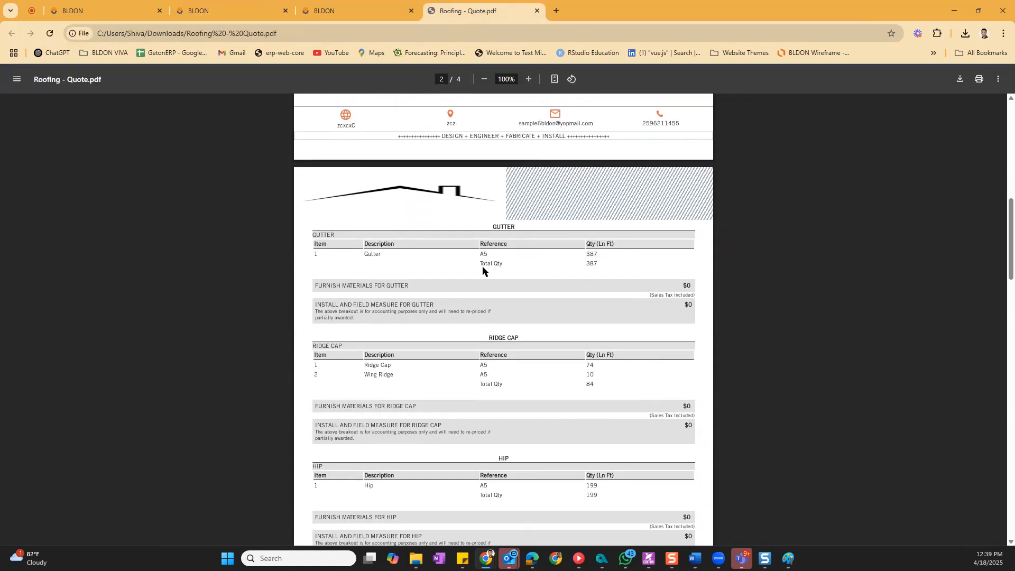
{"action": "scroll", "coordinate": [482, 266], "scroll_direction": "down", "scroll_amount": 15}
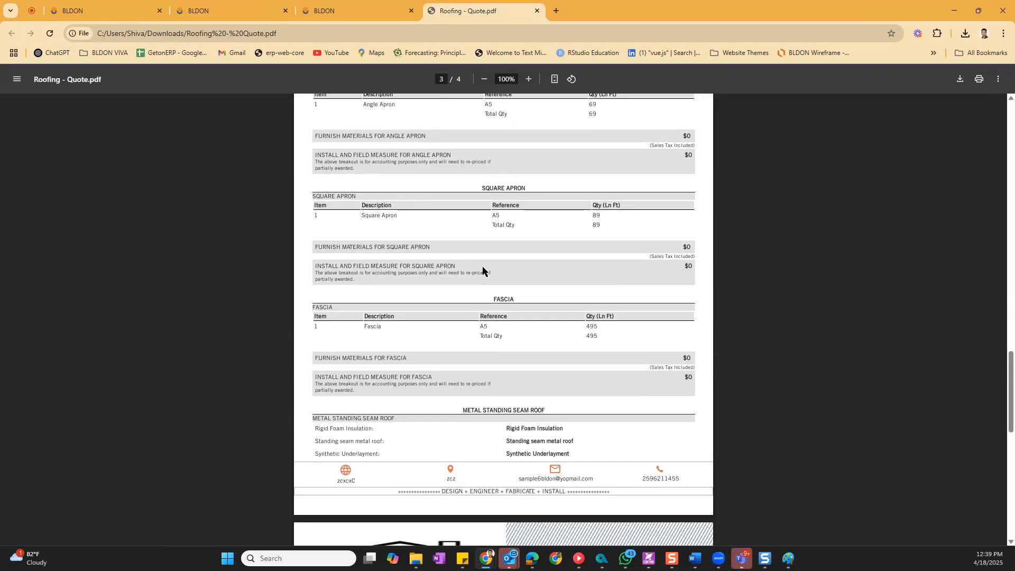
Step: Switch from the PDF to the BLDON material page and open the Material Management application
{"action": "key", "text": "ctrl+shift+Tab"}
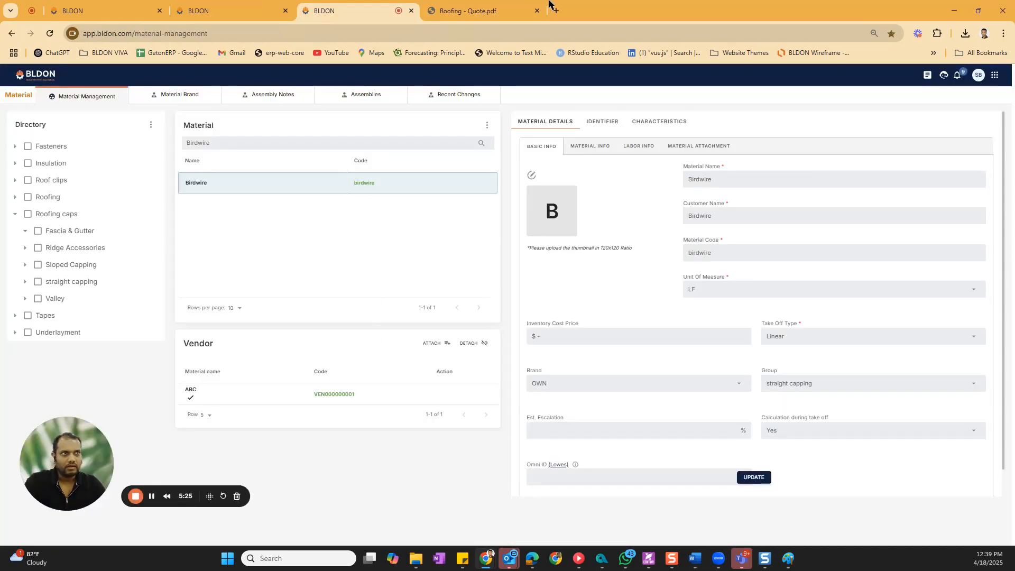
{"action": "key", "text": "ctrl+Tab"}
{"action": "key", "text": "ctrl+shift+Tab"}
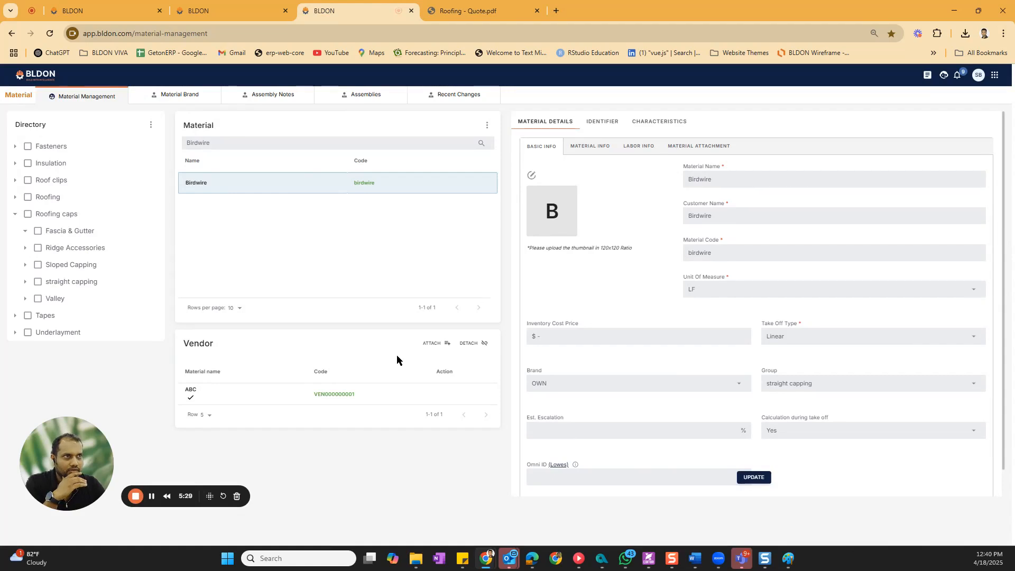
{"action": "scroll", "coordinate": [687, 265], "scroll_direction": "down", "scroll_amount": 1}
{"action": "left_click", "coordinate": [994, 75]}
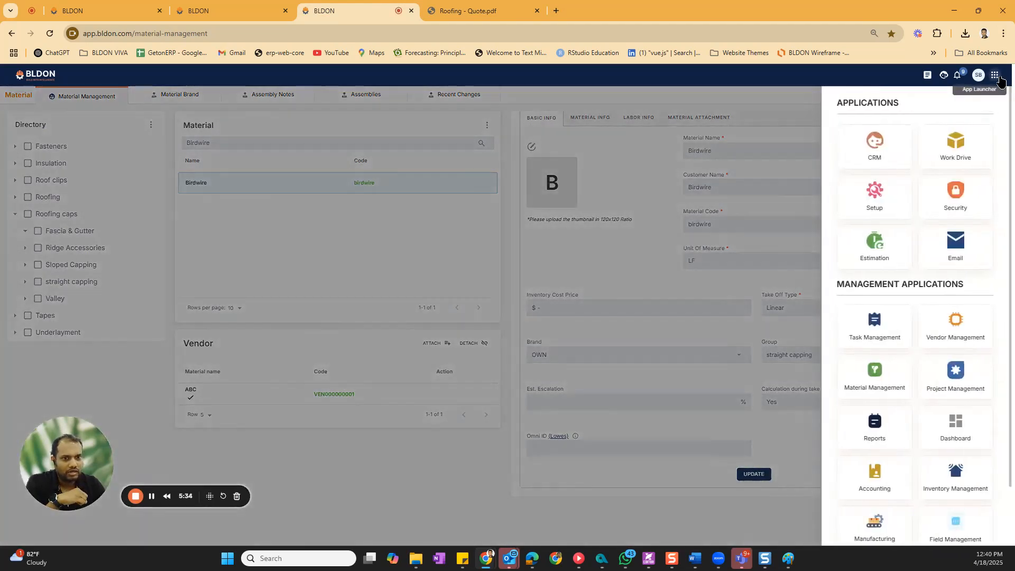
{"action": "left_click", "coordinate": [884, 388]}
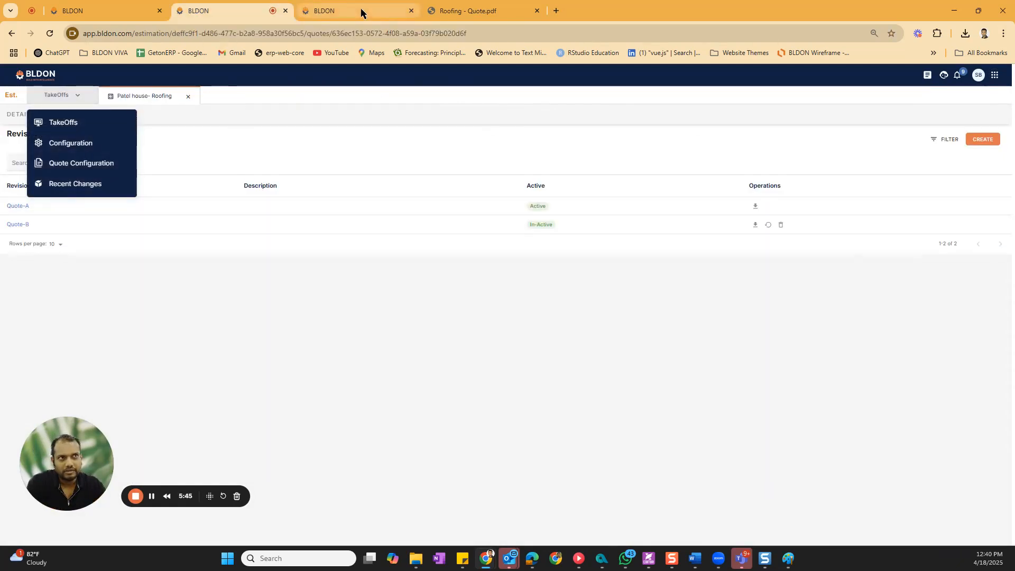
{"action": "left_click", "coordinate": [363, 14]}
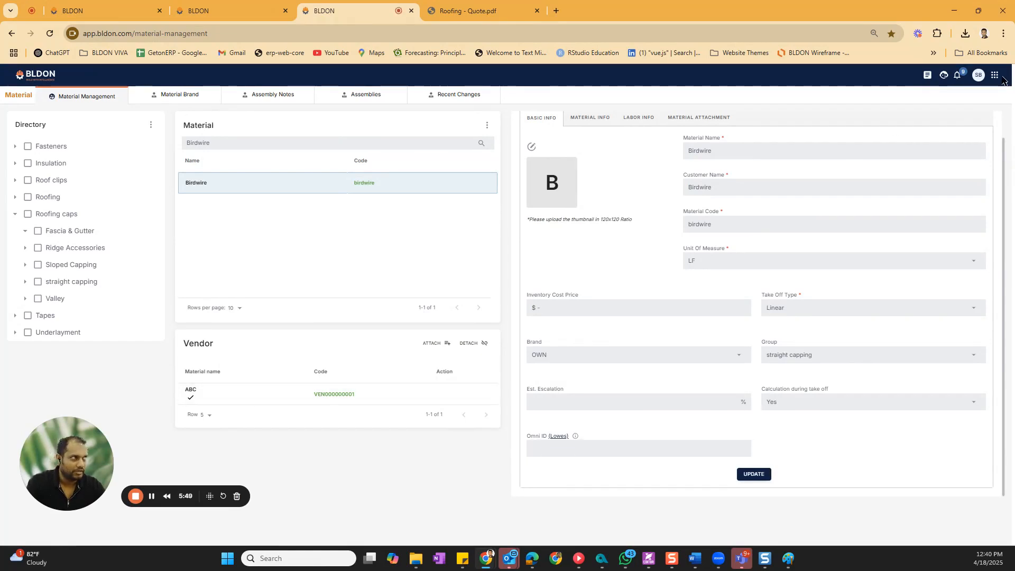
{"action": "left_click", "coordinate": [995, 75]}
{"action": "left_click", "coordinate": [873, 365]}
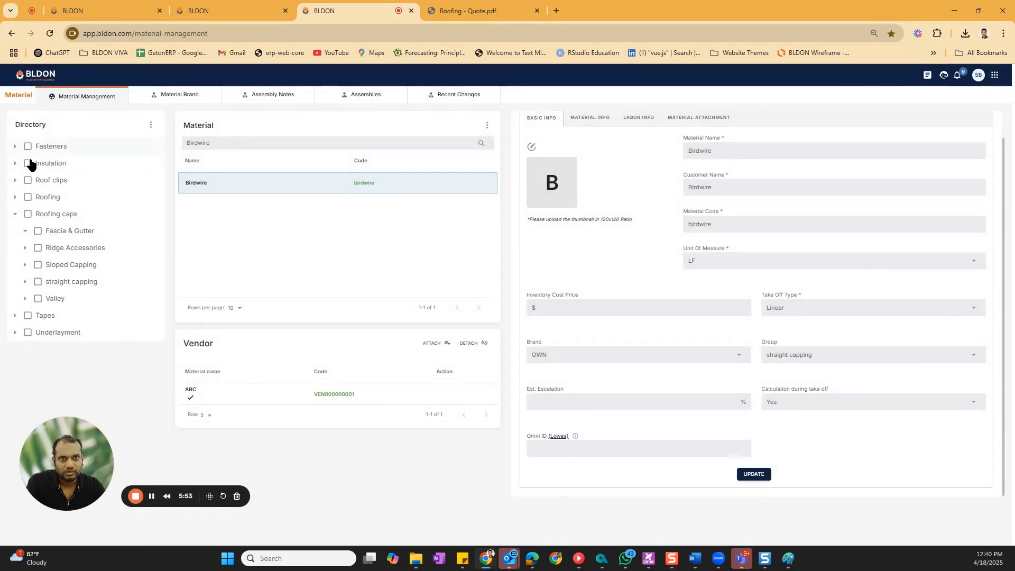
Step: Filter the materials by the Roofing directory and view the basic info of Standing seam metal roof
{"action": "left_click", "coordinate": [15, 215]}
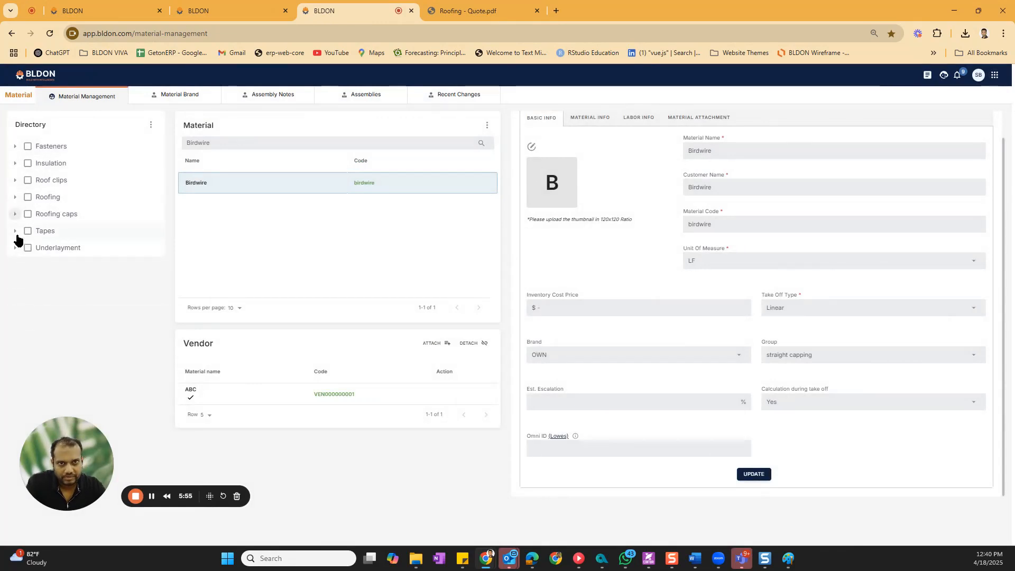
{"action": "left_click", "coordinate": [28, 232]}
{"action": "left_click", "coordinate": [28, 197]}
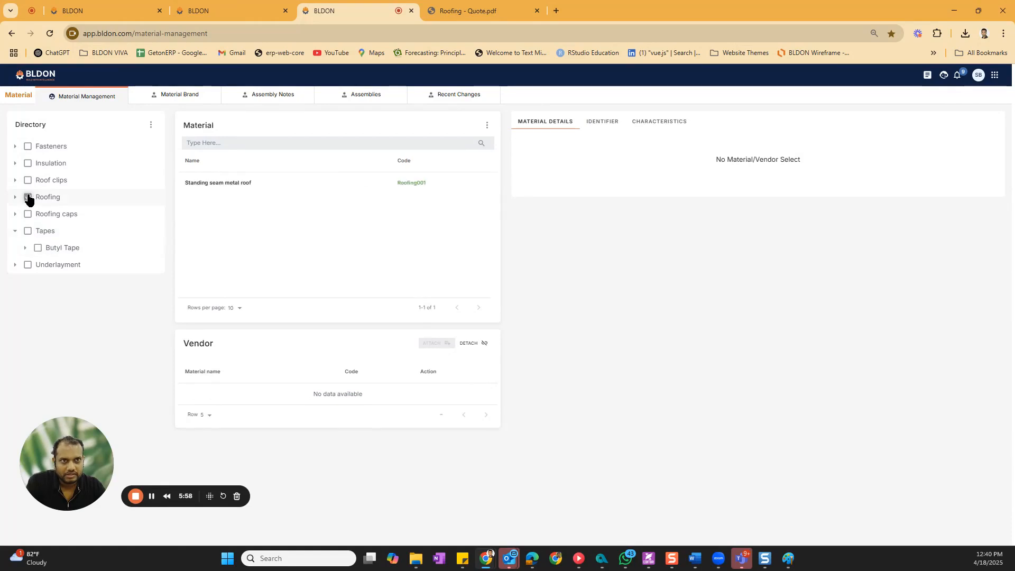
{"action": "left_click", "coordinate": [249, 186]}
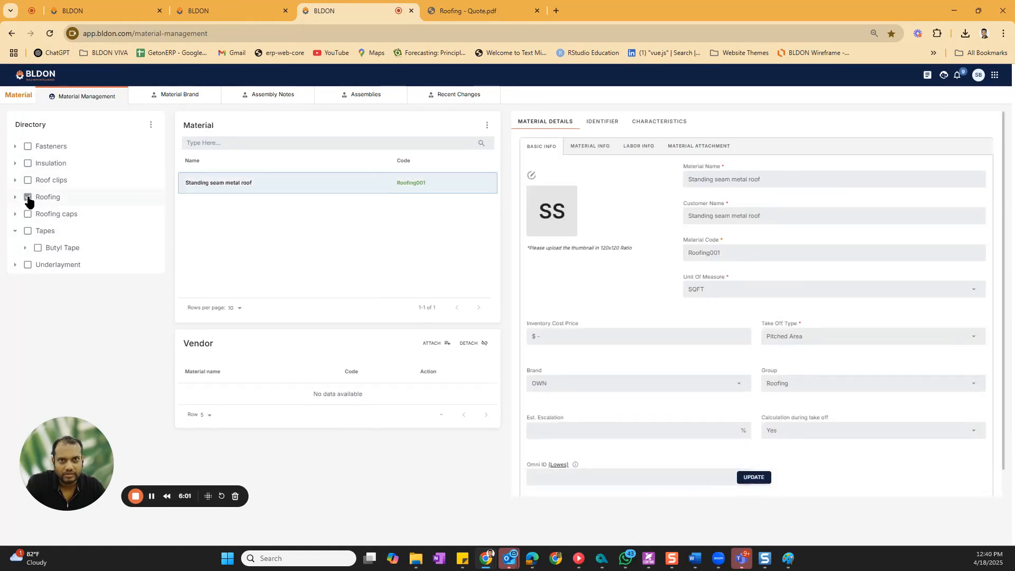
Step: Clear the Roofing filter and check the Butyl Tape details and the Sealant's material info
{"action": "left_click", "coordinate": [28, 197]}
{"action": "left_click", "coordinate": [231, 222]}
{"action": "left_click", "coordinate": [204, 207]}
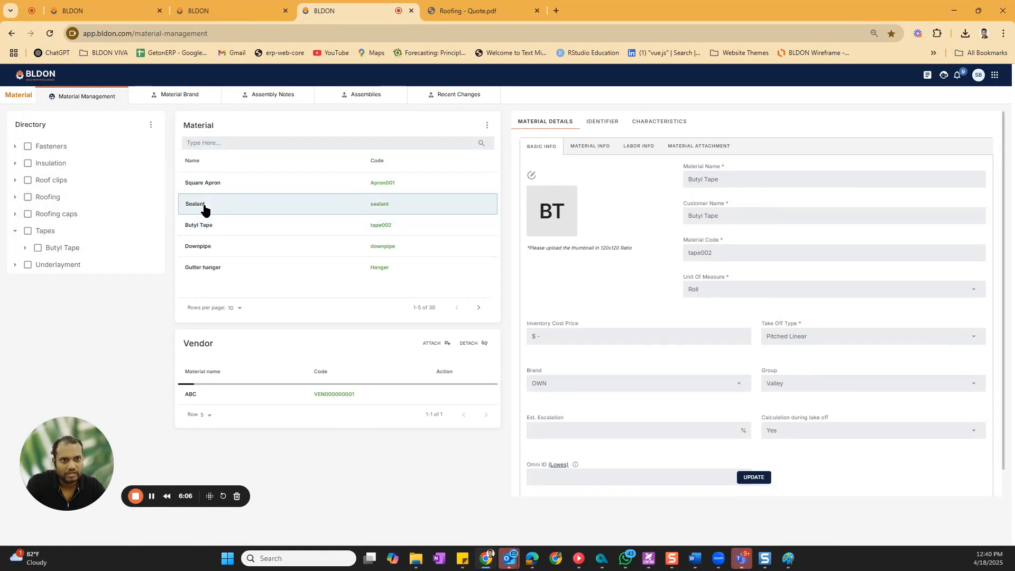
{"action": "left_click", "coordinate": [591, 147]}
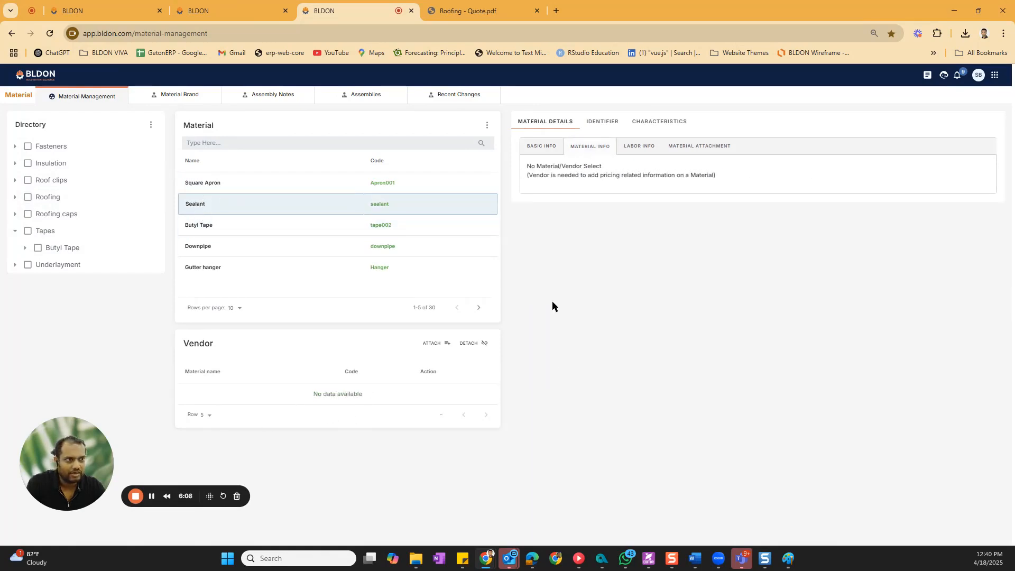
Step: Set the expiry price date of vendor ABC's Butyl Tape pricing to 2026-04-15 and update the material info
{"action": "left_click", "coordinate": [238, 229]}
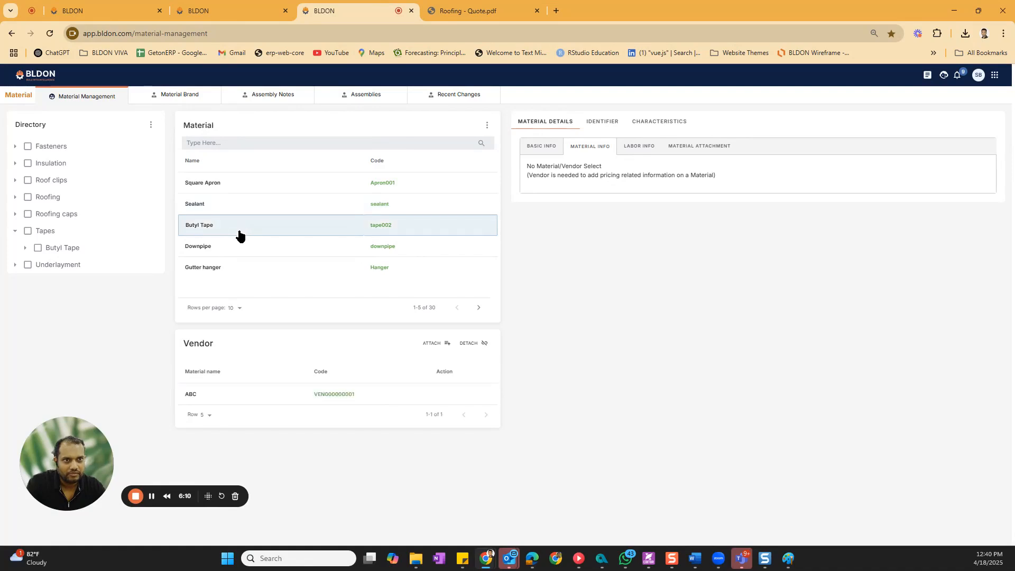
{"action": "left_click", "coordinate": [233, 396]}
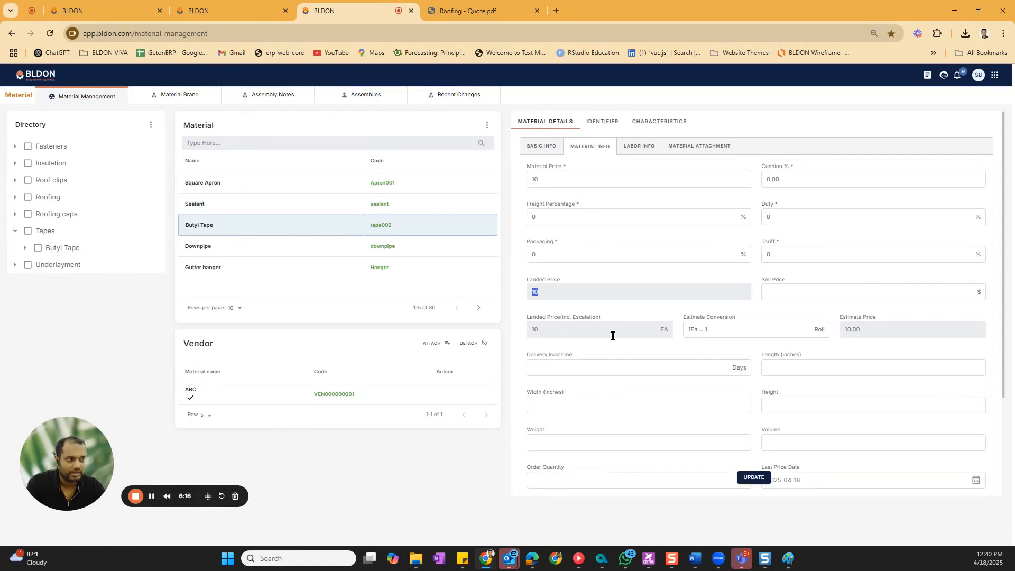
{"action": "scroll", "coordinate": [613, 336], "scroll_direction": "down", "scroll_amount": 3}
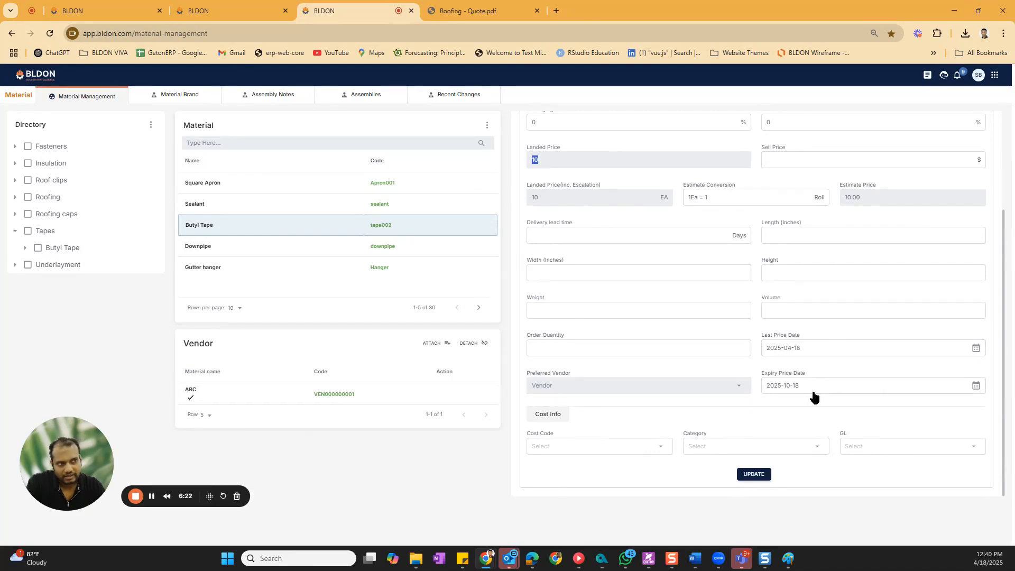
{"action": "left_click", "coordinate": [836, 395]}
{"action": "left_click", "coordinate": [828, 405]}
{"action": "left_click", "coordinate": [828, 406]}
{"action": "left_click", "coordinate": [828, 405]}
{"action": "left_click", "coordinate": [828, 405]}
{"action": "left_click", "coordinate": [829, 405]}
{"action": "left_click", "coordinate": [829, 405]}
{"action": "left_click", "coordinate": [784, 465]}
{"action": "left_click", "coordinate": [766, 475]}
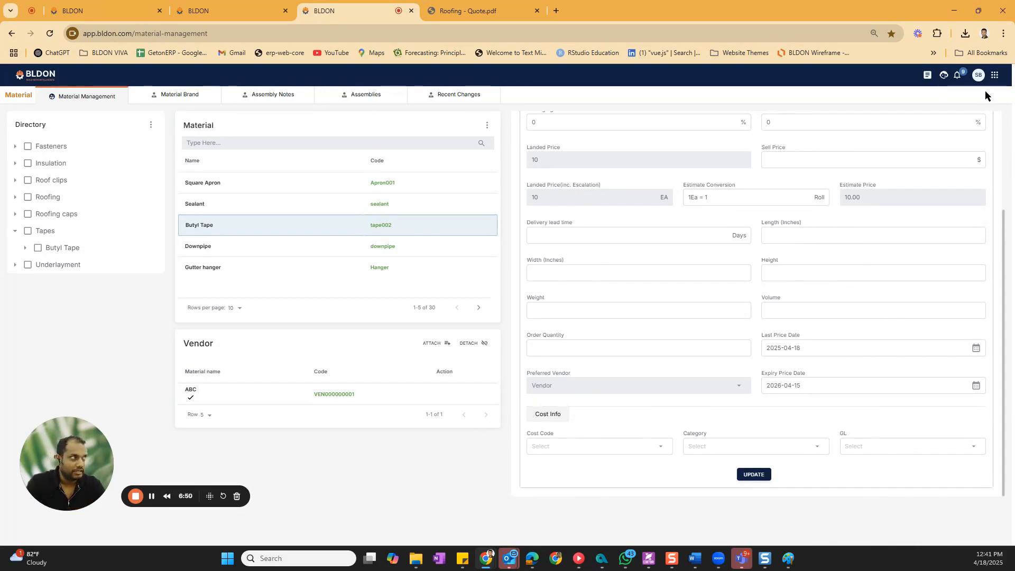
Step: Switch to the estimation application and open plan page A6 from the roofing estimate's Plans folder
{"action": "left_click", "coordinate": [995, 74]}
{"action": "left_click", "coordinate": [865, 251]}
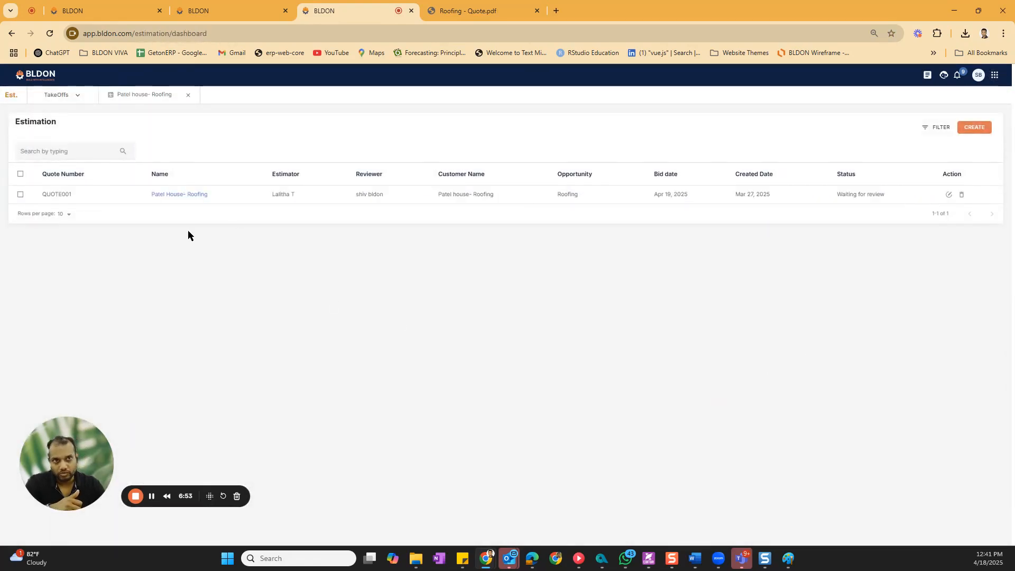
{"action": "left_click", "coordinate": [195, 196]}
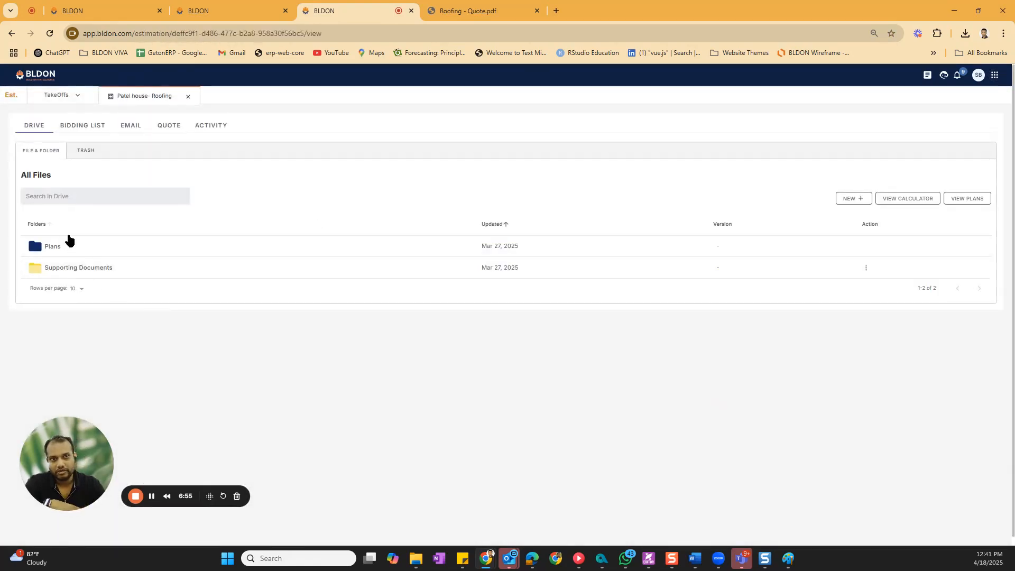
{"action": "left_click", "coordinate": [57, 247]}
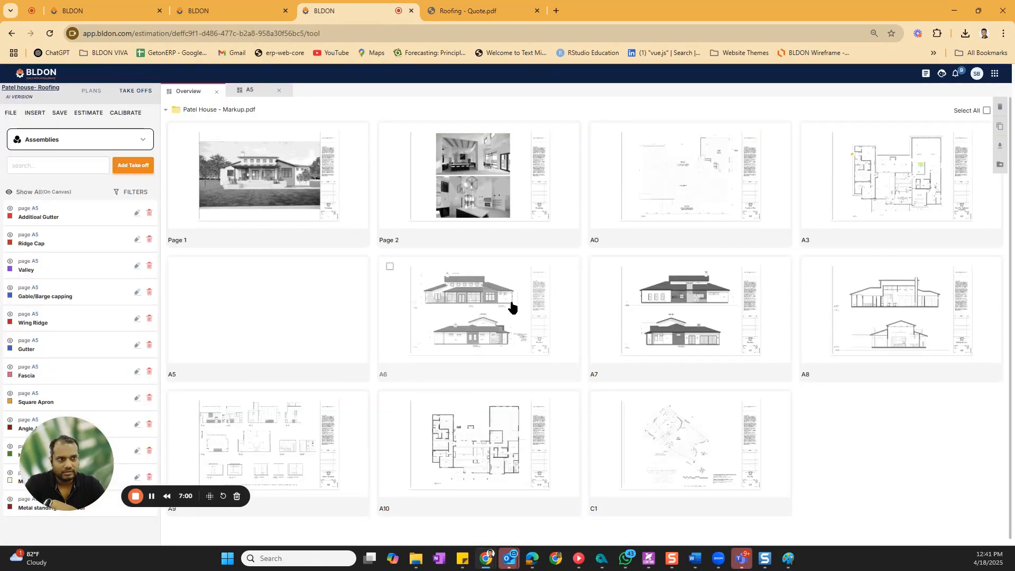
{"action": "left_click", "coordinate": [511, 306]}
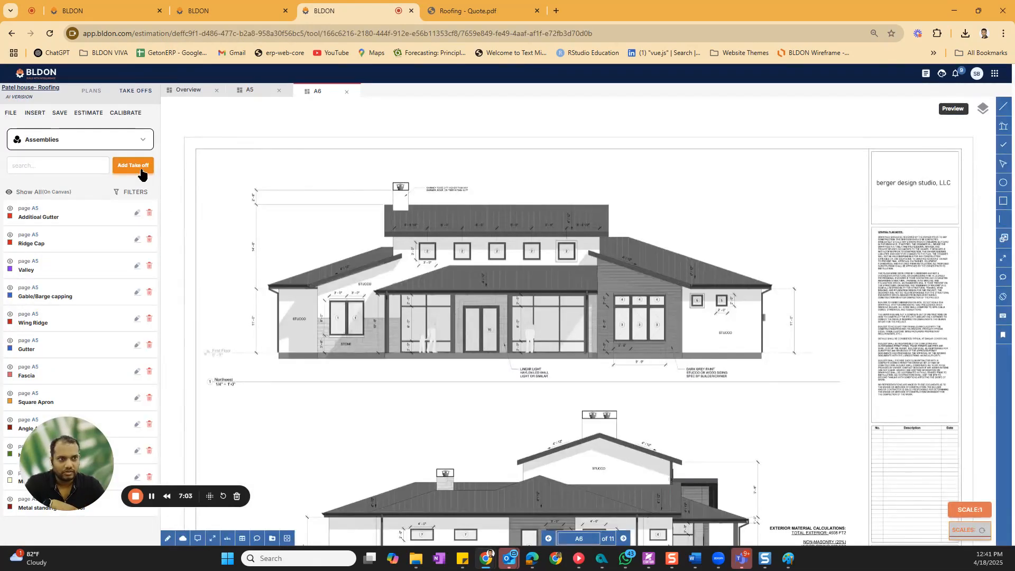
Step: Add a takeoff named Gutter on Building 2 using the Gutter assembly
{"action": "left_click", "coordinate": [130, 140]}
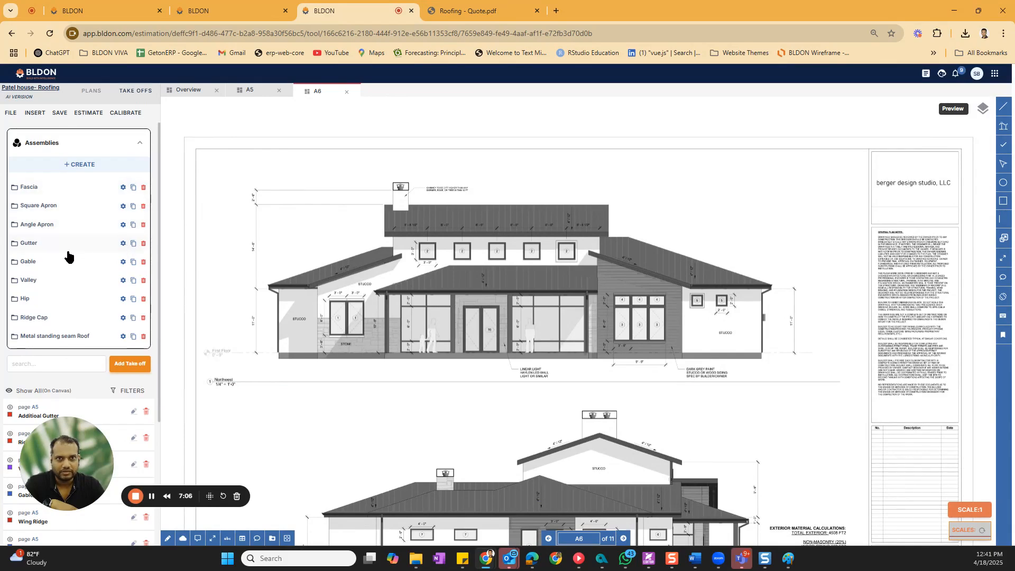
{"action": "left_click", "coordinate": [67, 244]}
{"action": "left_click", "coordinate": [121, 365]}
{"action": "left_click", "coordinate": [443, 185]}
{"action": "type", "text": "C"}
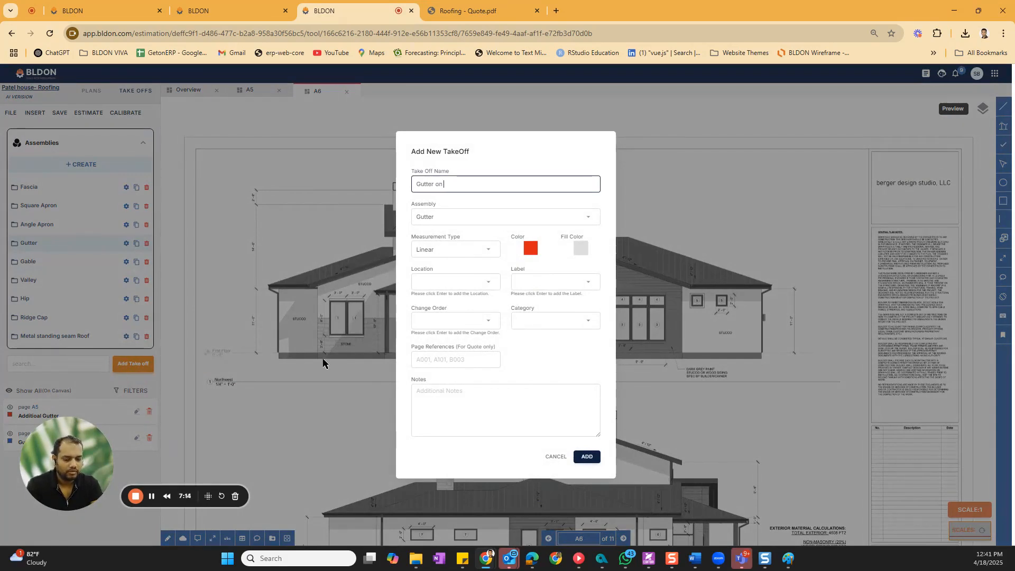
{"action": "type", "text": " on Building 2"}
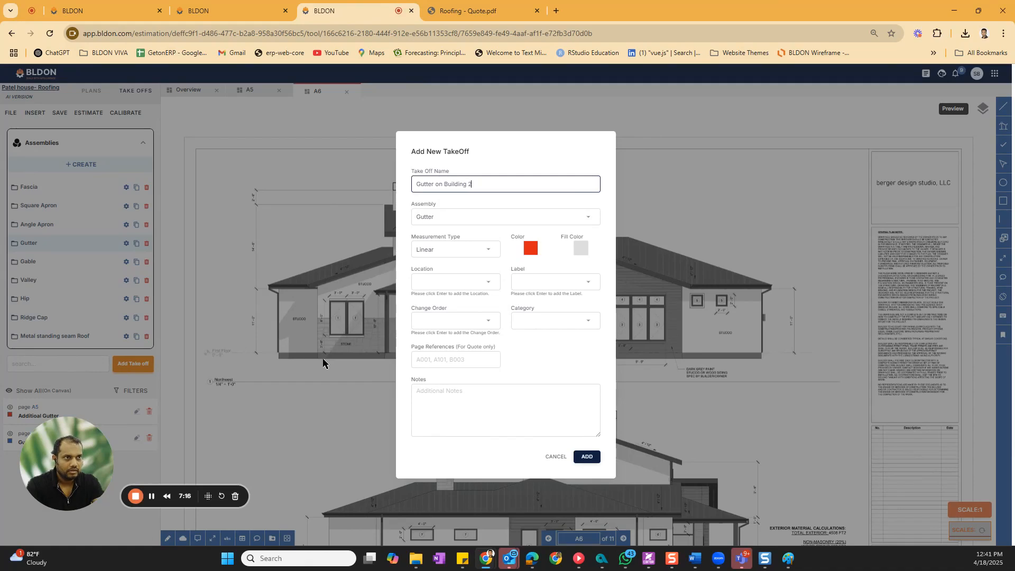
{"action": "left_click", "coordinate": [585, 458]}
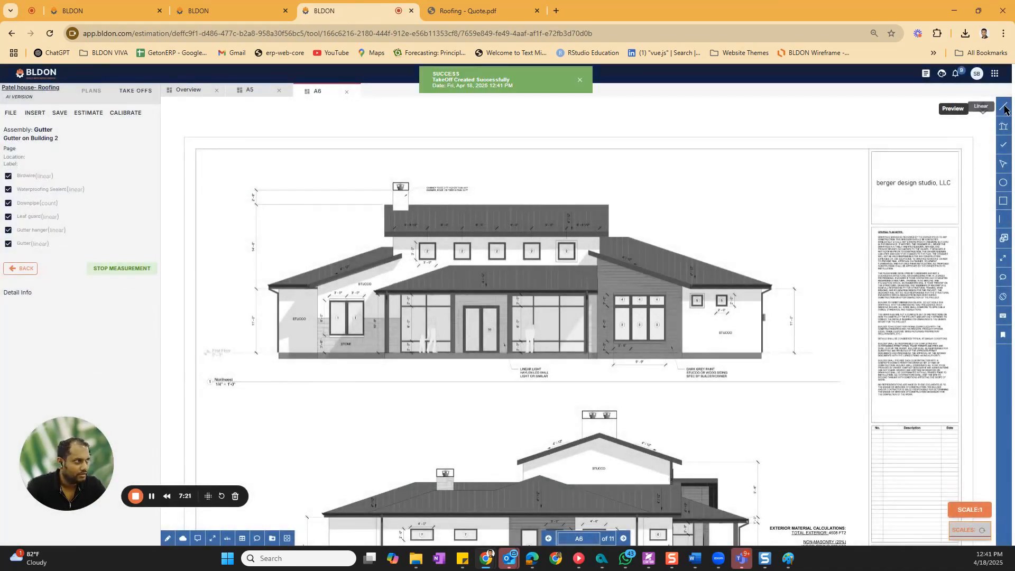
Step: Trace the linear gutter along the left sloped roof and the upper roof's eave on the Northwest elevation, and save its measurements
{"action": "left_click", "coordinate": [318, 289]}
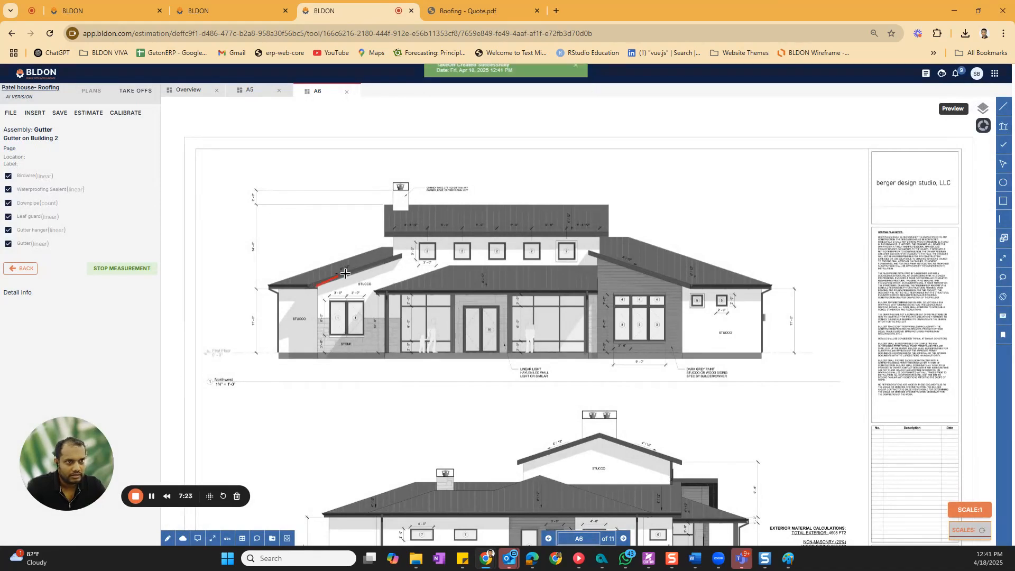
{"action": "left_click", "coordinate": [403, 236]}
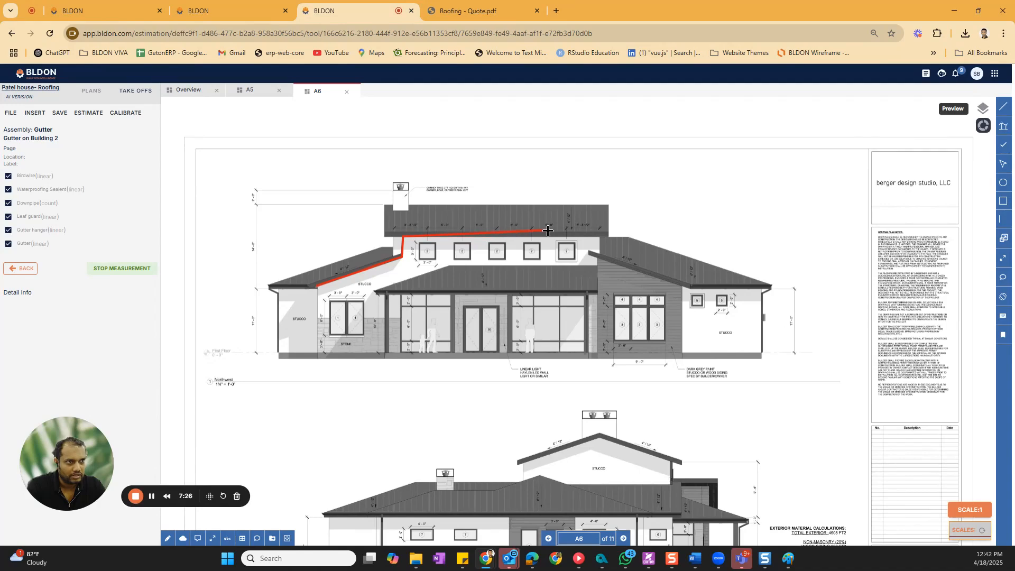
{"action": "double_click", "coordinate": [594, 236]}
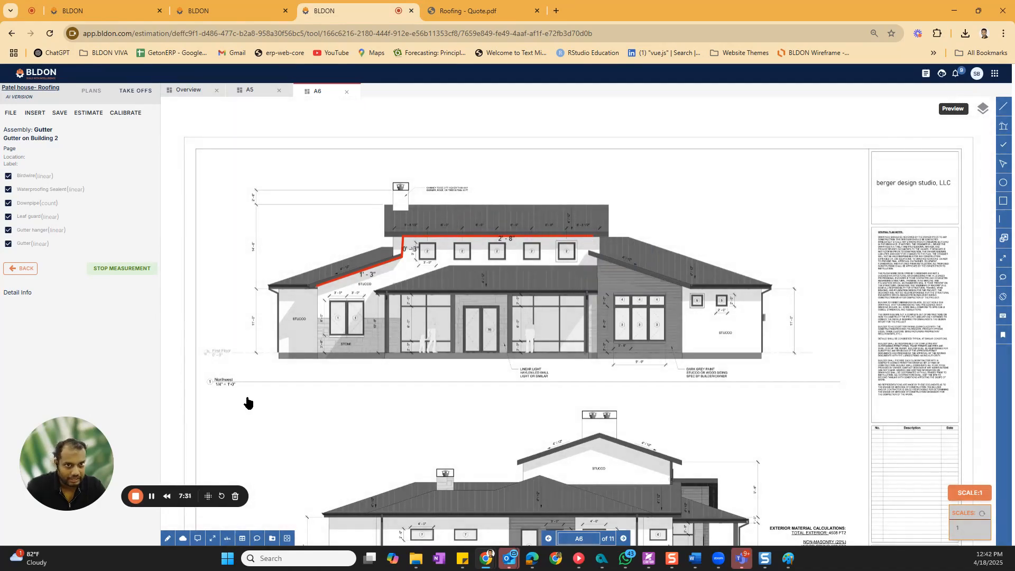
{"action": "left_click", "coordinate": [127, 268]}
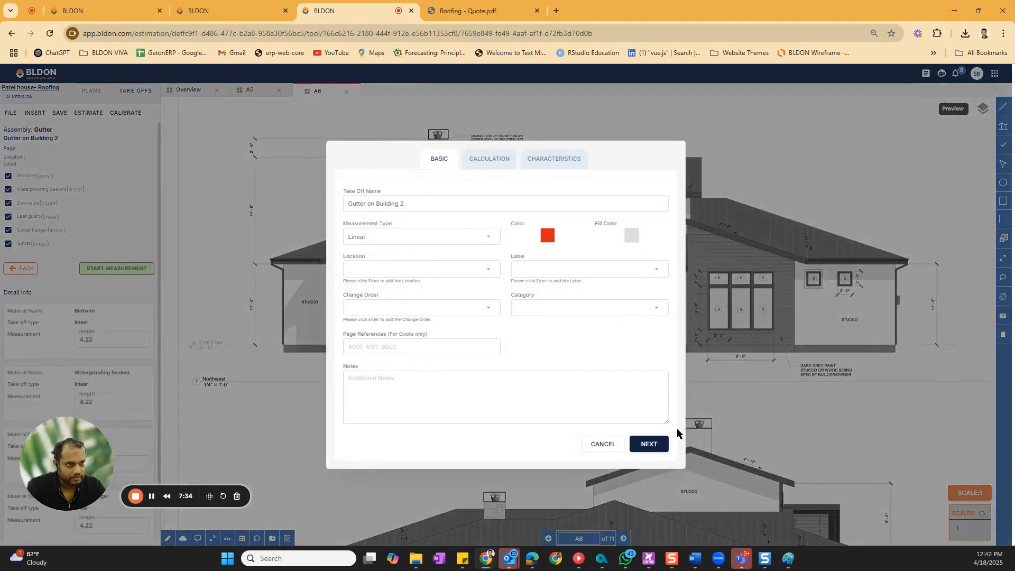
{"action": "left_click", "coordinate": [648, 446]}
{"action": "left_click", "coordinate": [643, 386]}
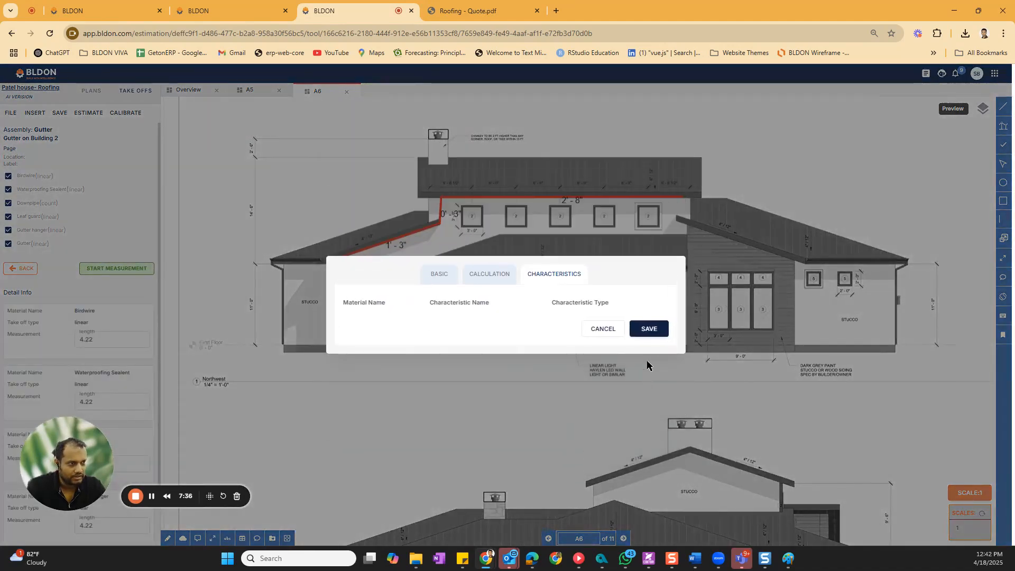
{"action": "left_click", "coordinate": [649, 329]}
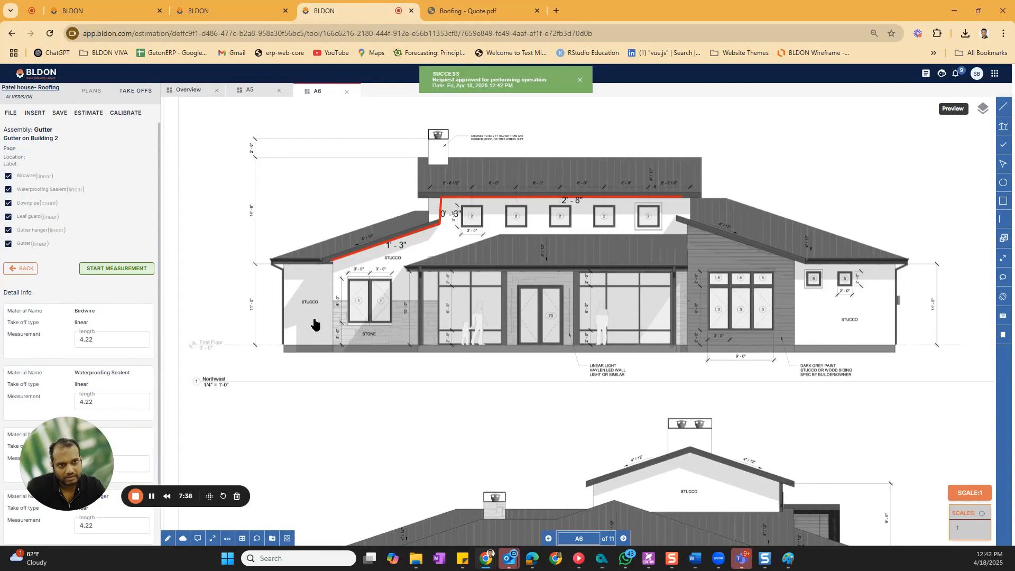
Step: Select the drawn gutter line and calibrate page A6 with the saved 1/4" scale
{"action": "scroll", "coordinate": [222, 390], "scroll_direction": "up", "scroll_amount": 1}
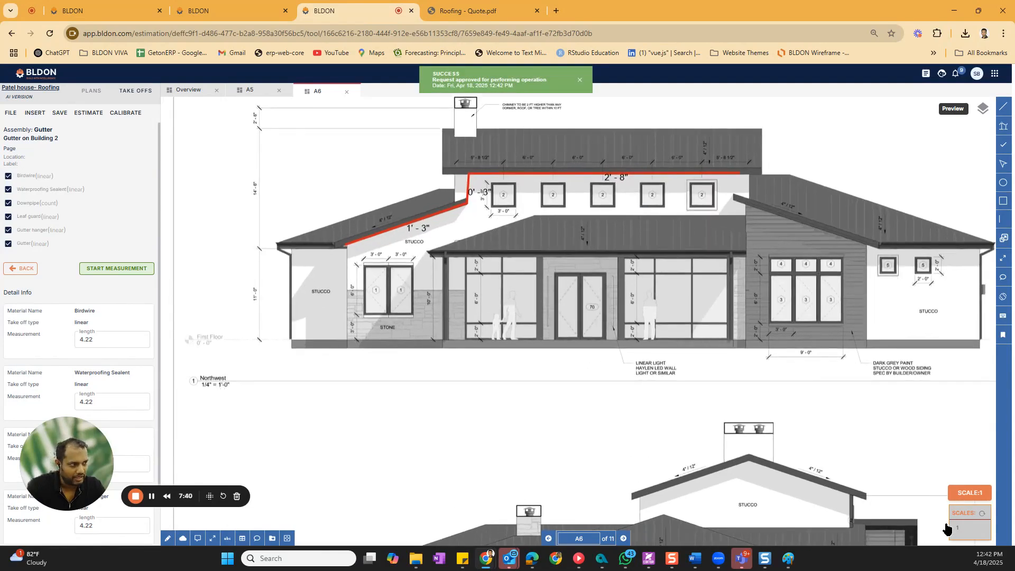
{"action": "left_click", "coordinate": [404, 226]}
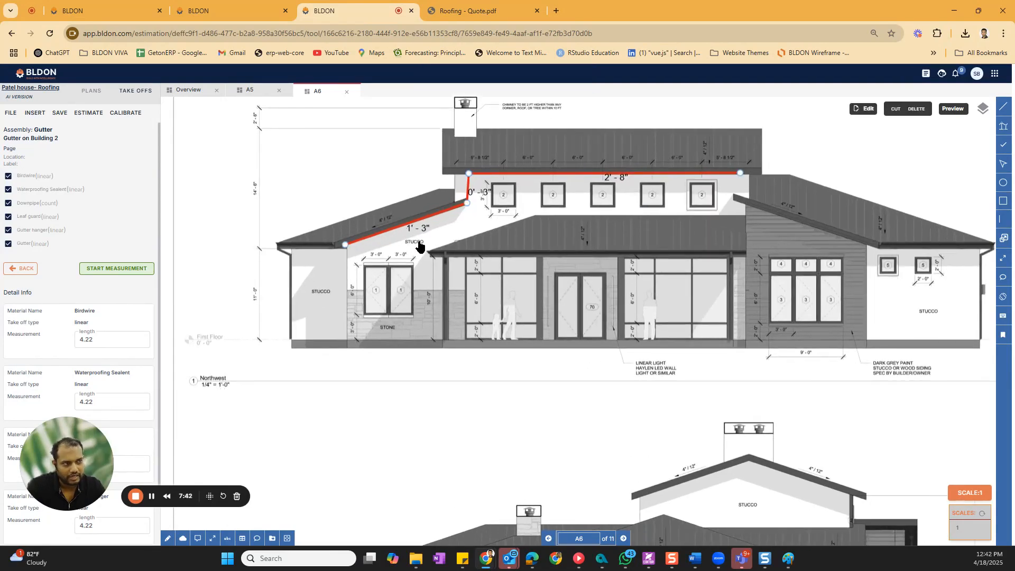
{"action": "left_click", "coordinate": [982, 514]}
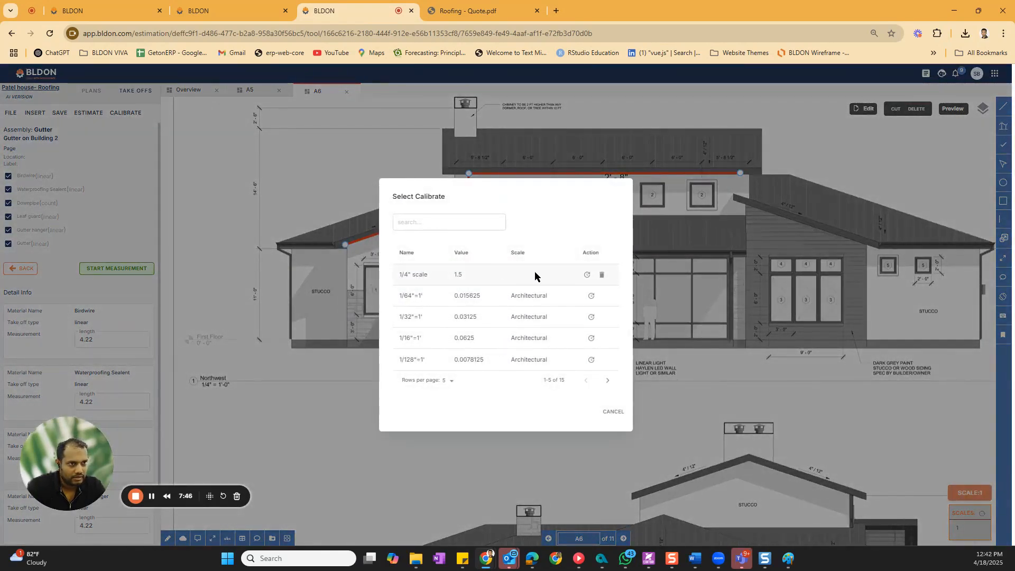
{"action": "left_click", "coordinate": [586, 275]}
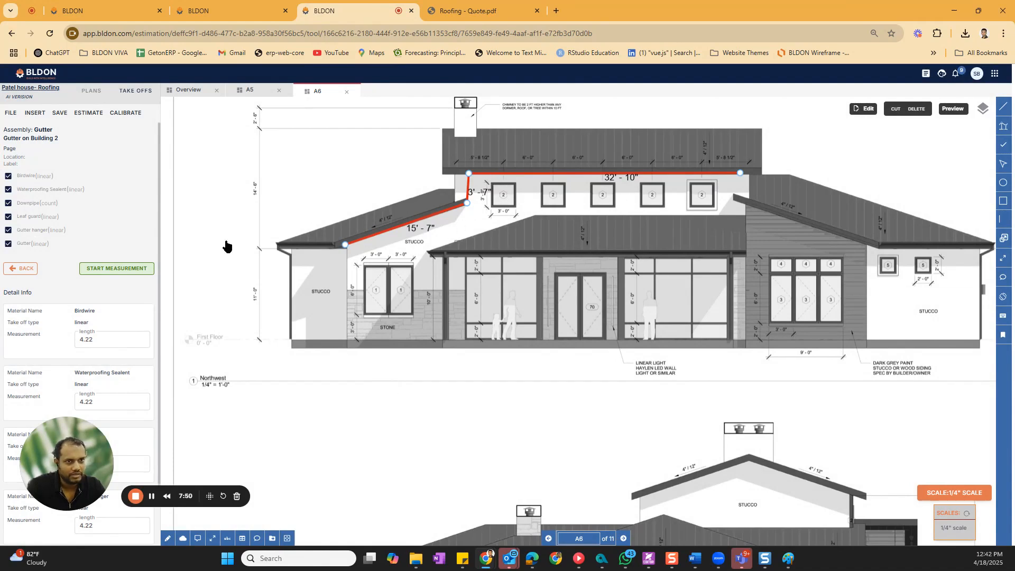
Step: Restart and stop the Gutter on Building 2 measurement to recalculate its lengths at the new scale, and save them
{"action": "left_click", "coordinate": [113, 271]}
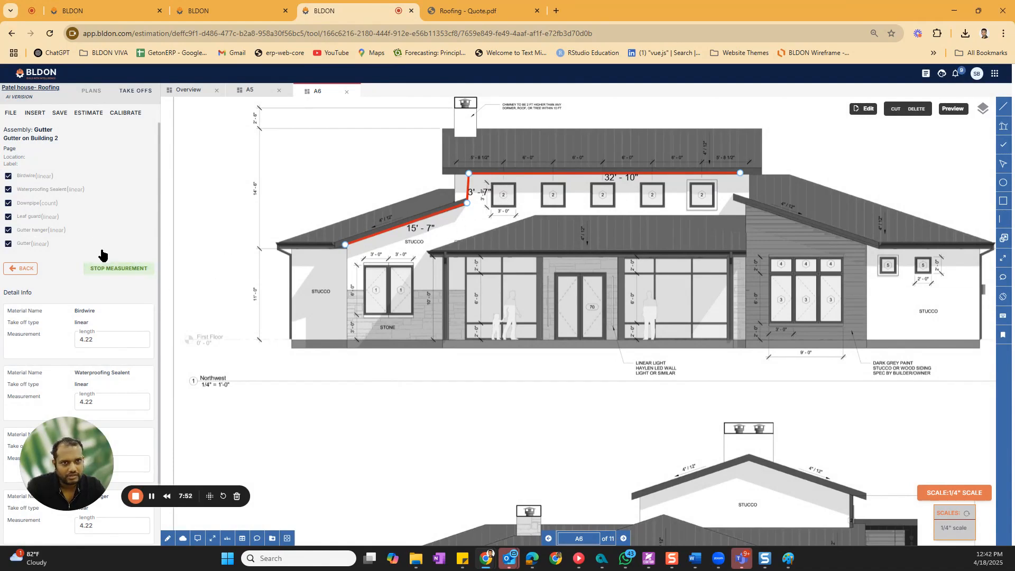
{"action": "left_click", "coordinate": [106, 268]}
{"action": "left_click", "coordinate": [637, 446]}
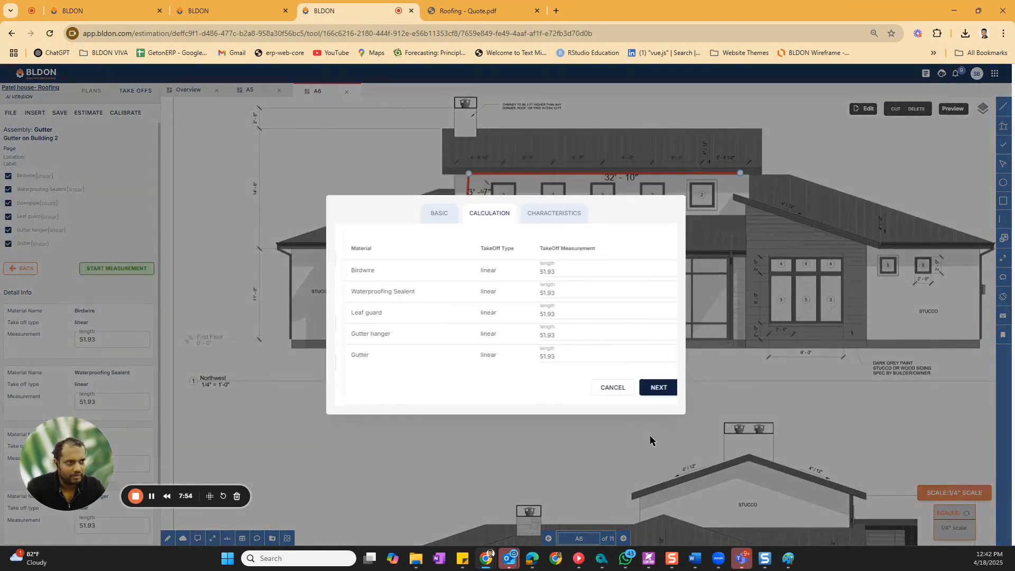
{"action": "left_click", "coordinate": [654, 387]}
{"action": "left_click", "coordinate": [650, 330]}
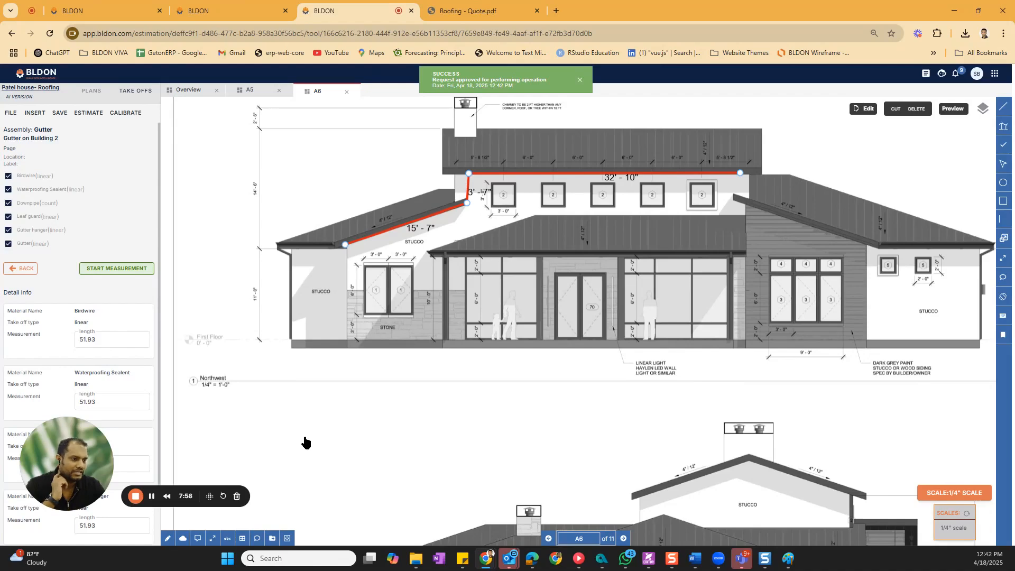
Step: Draw a cloud markup around the upper gable roof and its chimney on the lower elevation of page A6
{"action": "scroll", "coordinate": [711, 454], "scroll_direction": "down", "scroll_amount": 5}
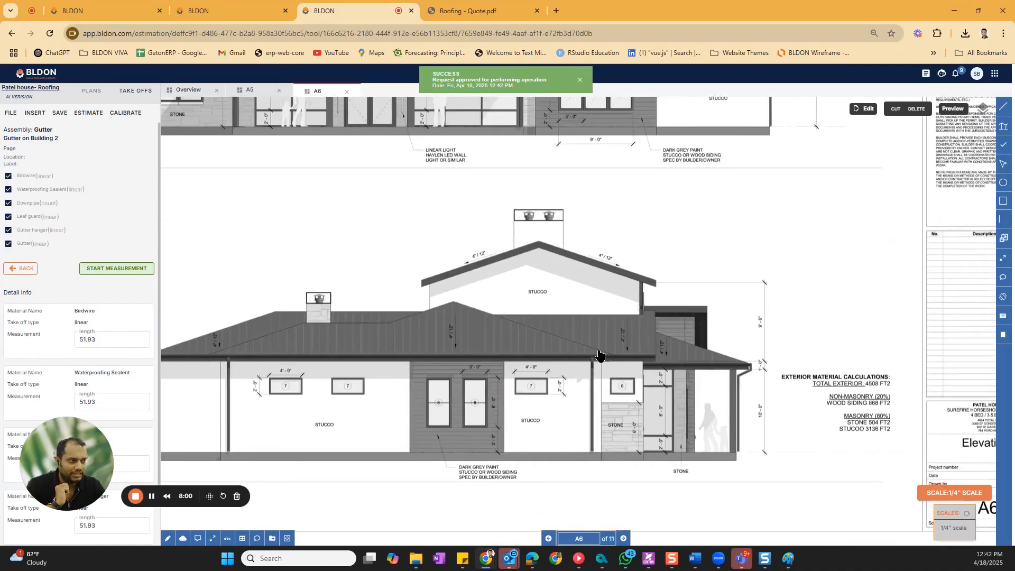
{"action": "scroll", "coordinate": [532, 288], "scroll_direction": "right", "scroll_amount": 3}
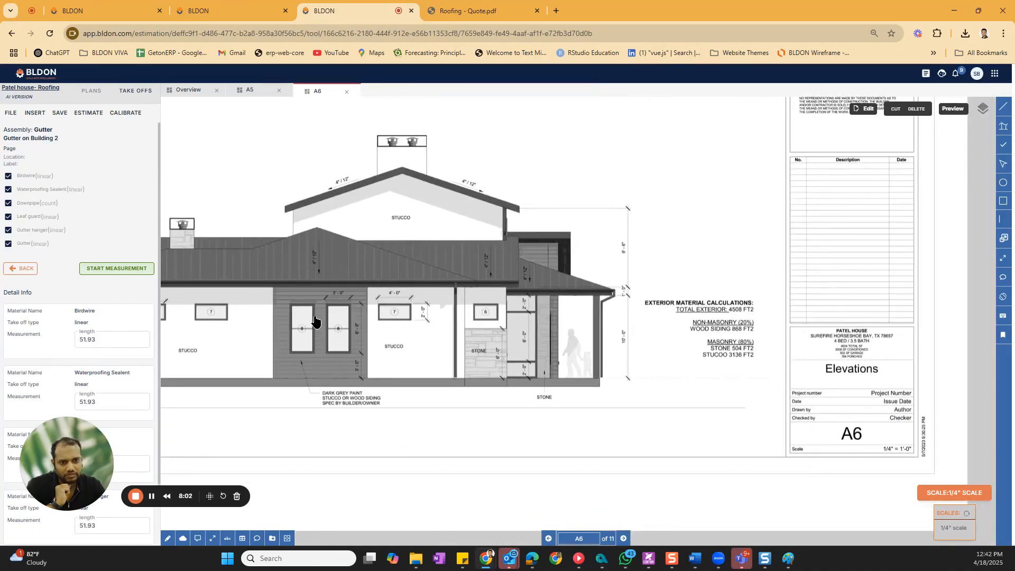
{"action": "scroll", "coordinate": [316, 322], "scroll_direction": "up", "scroll_amount": 2}
{"action": "scroll", "coordinate": [317, 323], "scroll_direction": "left", "scroll_amount": 2}
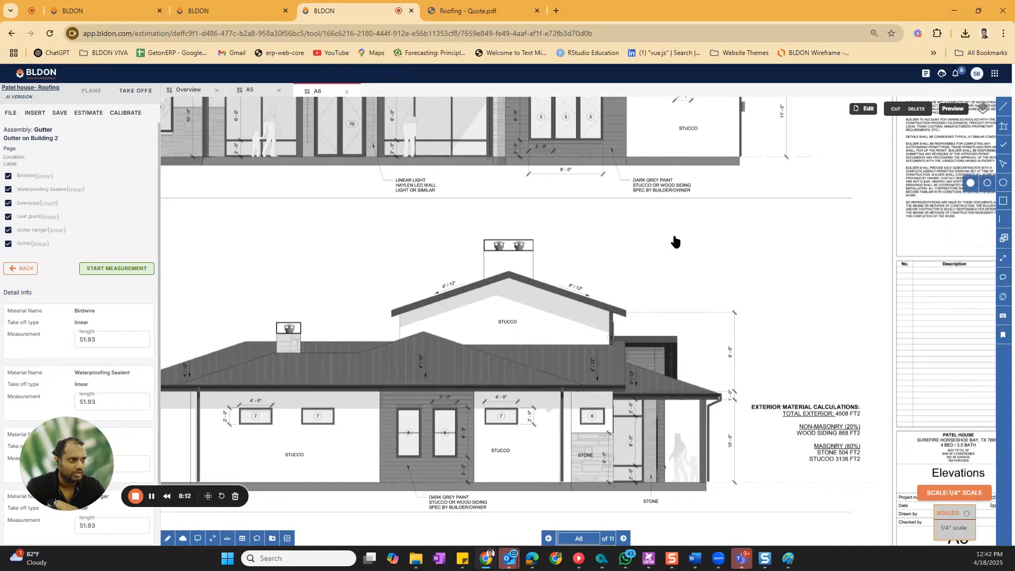
{"action": "mouse_move", "coordinate": [1004, 185]}
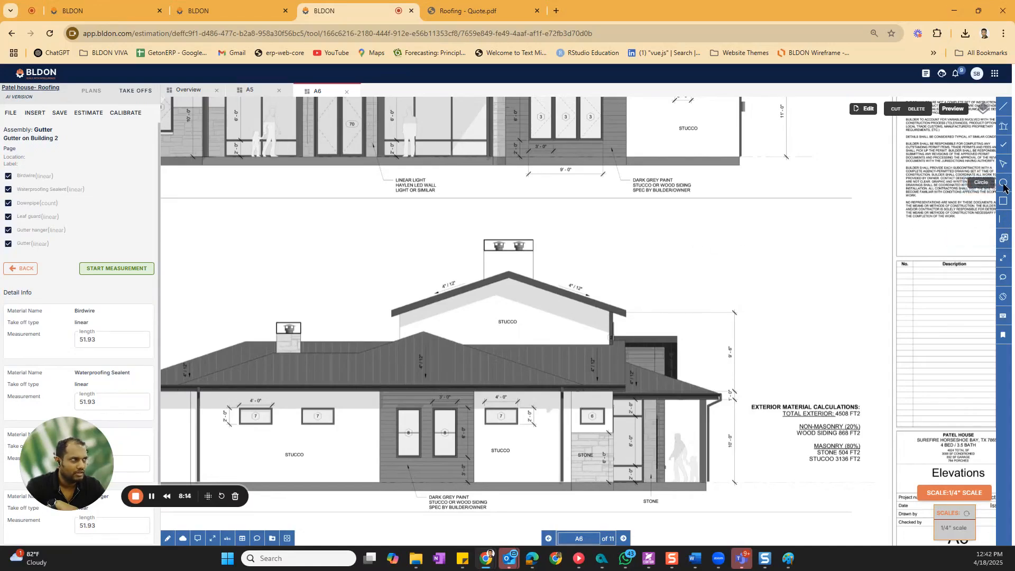
{"action": "left_click", "coordinate": [972, 186]}
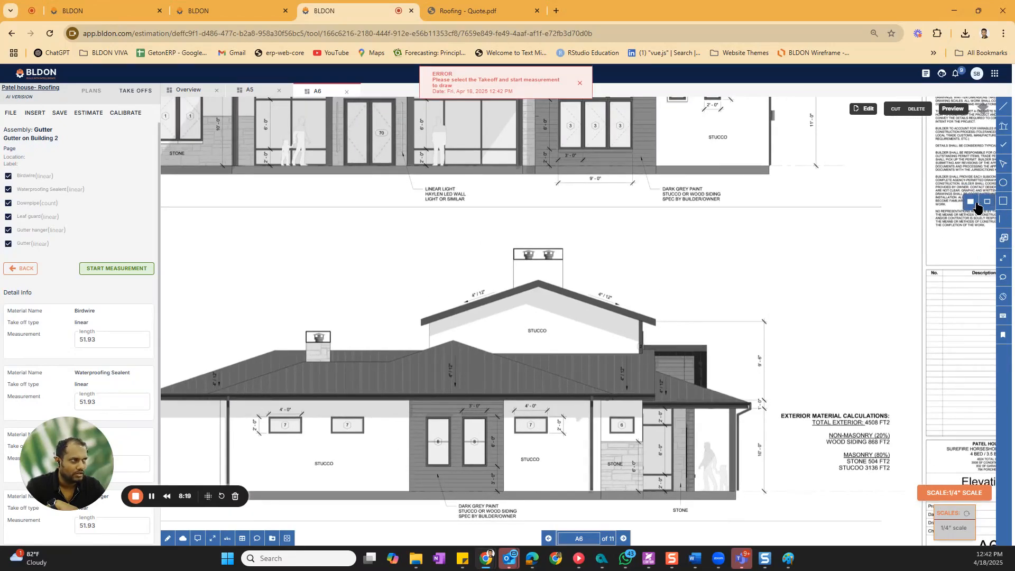
{"action": "left_click", "coordinate": [987, 208]}
{"action": "left_click", "coordinate": [183, 540]}
{"action": "left_click", "coordinate": [182, 539]}
{"action": "left_click_drag", "start_coordinate": [420, 263], "coordinate": [674, 366]}
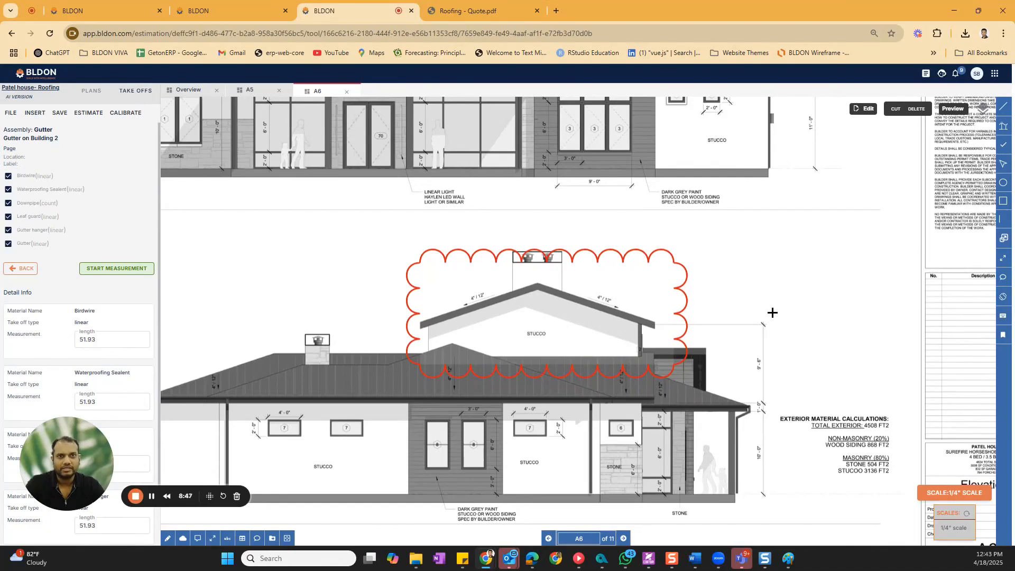
Step: Open the estimate calculator and examine the labor, total quantity and total labor of Angle Apron's Waterproofing Sealant
{"action": "left_click", "coordinate": [90, 113]}
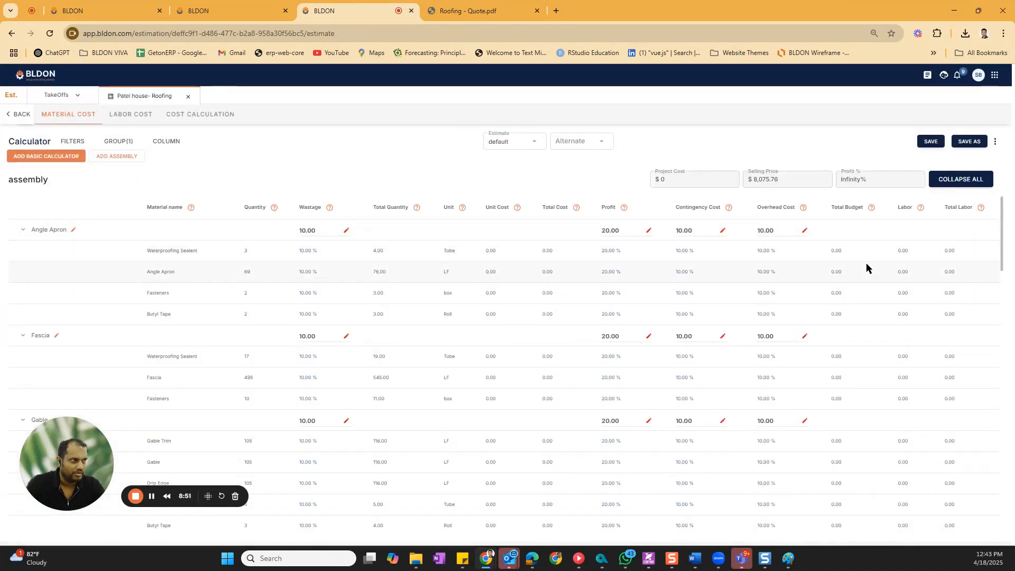
{"action": "left_click_drag", "start_coordinate": [147, 251], "coordinate": [215, 251]}
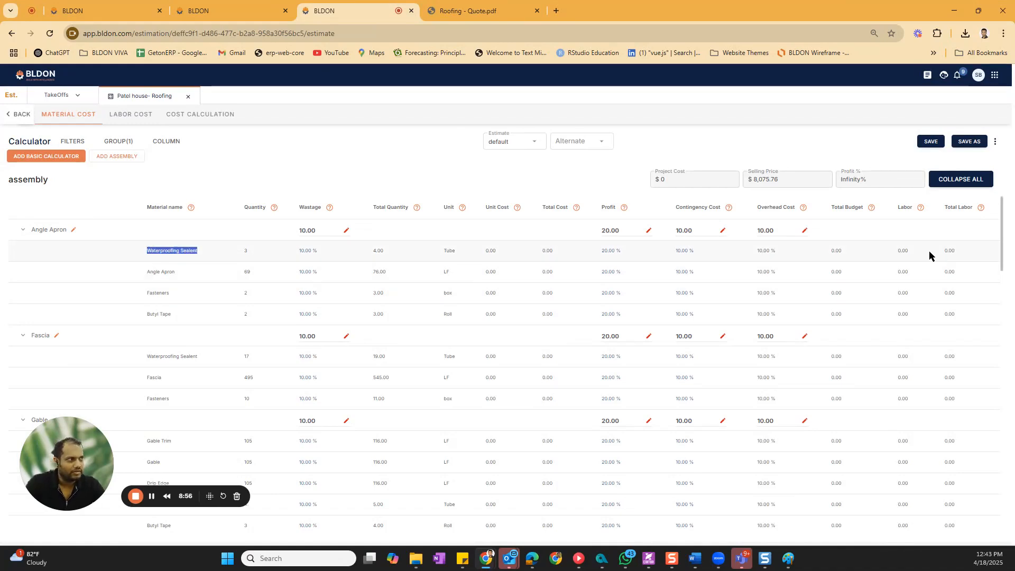
{"action": "left_click_drag", "start_coordinate": [897, 252], "coordinate": [908, 252]}
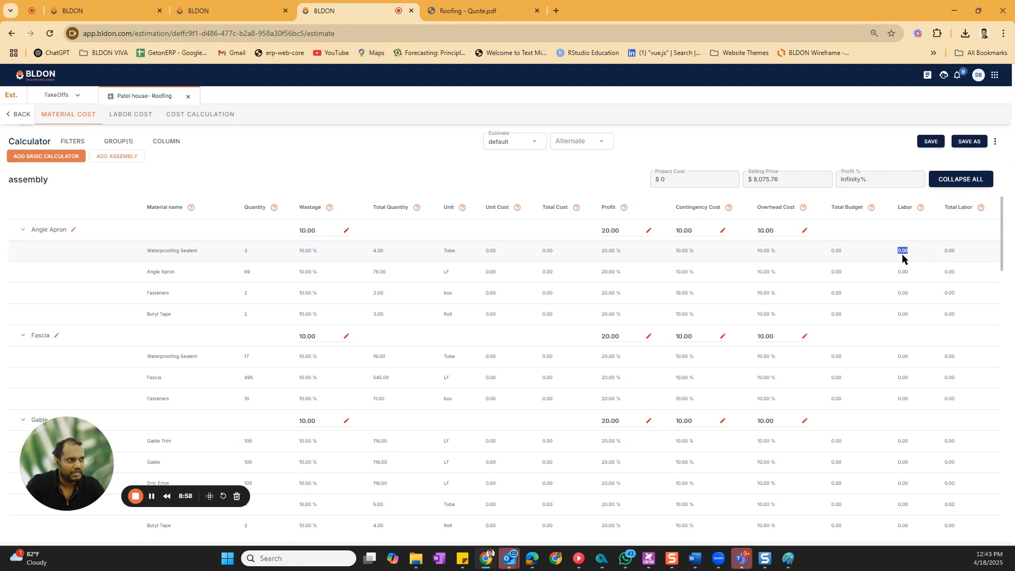
{"action": "left_click_drag", "start_coordinate": [372, 251], "coordinate": [390, 254]}
{"action": "left_click_drag", "start_coordinate": [943, 253], "coordinate": [959, 255]}
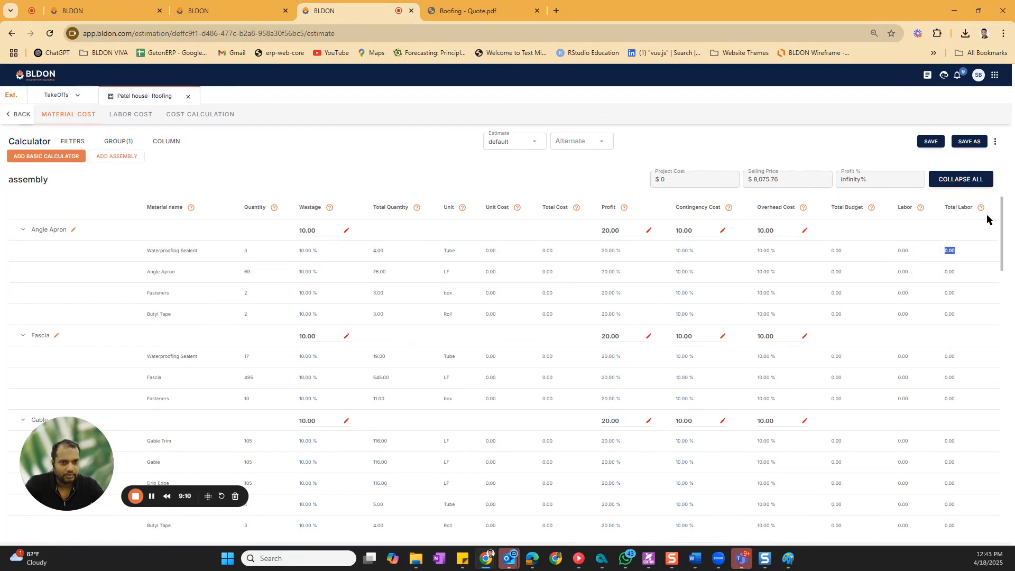
Step: Open the Calculator template in the estimation configuration to show its column definitions
{"action": "left_click", "coordinate": [76, 101]}
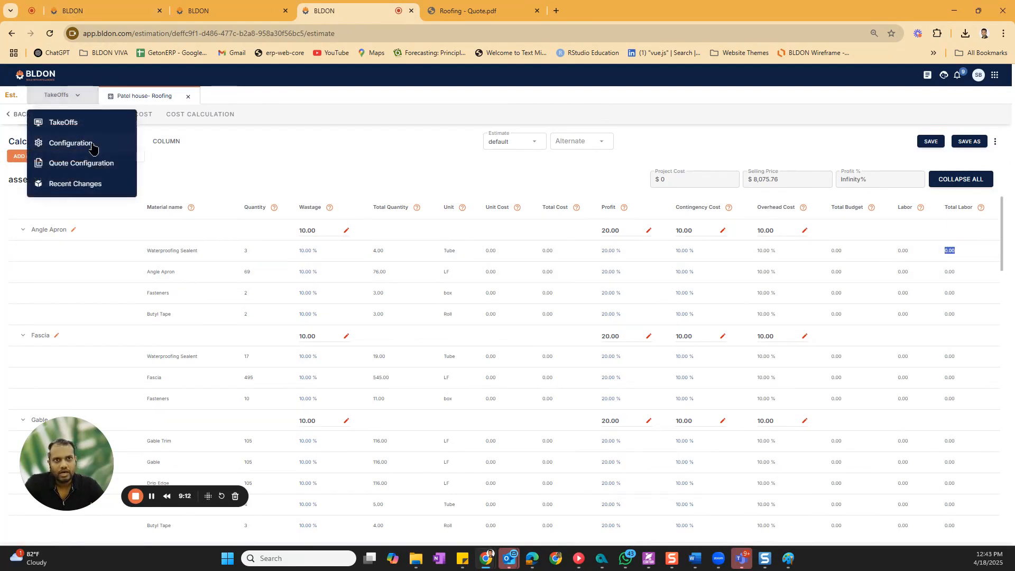
{"action": "left_click", "coordinate": [80, 147]}
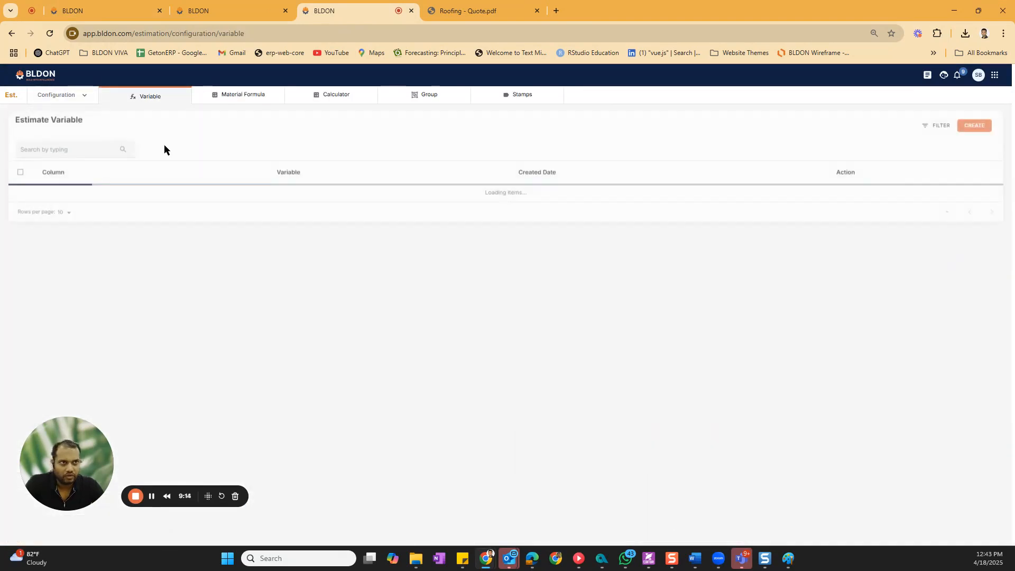
{"action": "left_click", "coordinate": [352, 99]}
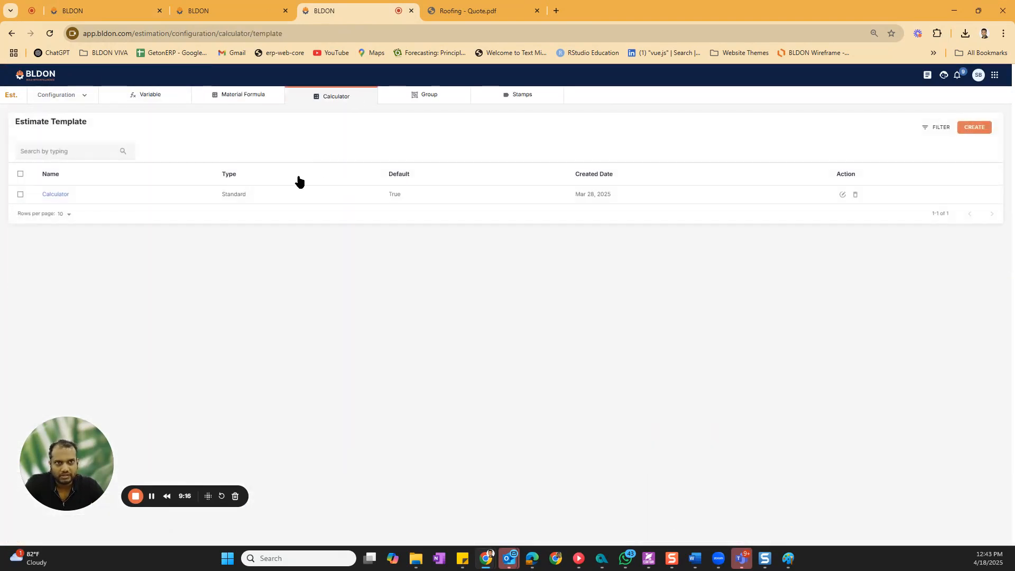
{"action": "left_click", "coordinate": [66, 195]}
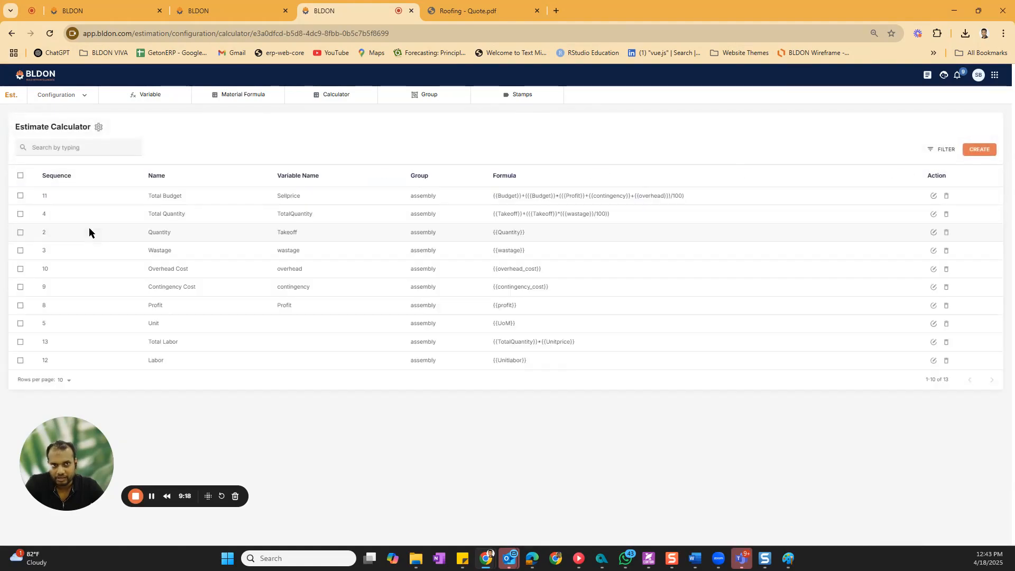
Step: Examine the Total Budget column's options, variable name and formula, and close the definition without updating it
{"action": "left_click", "coordinate": [933, 196]}
{"action": "scroll", "coordinate": [438, 362], "scroll_direction": "down", "scroll_amount": 3}
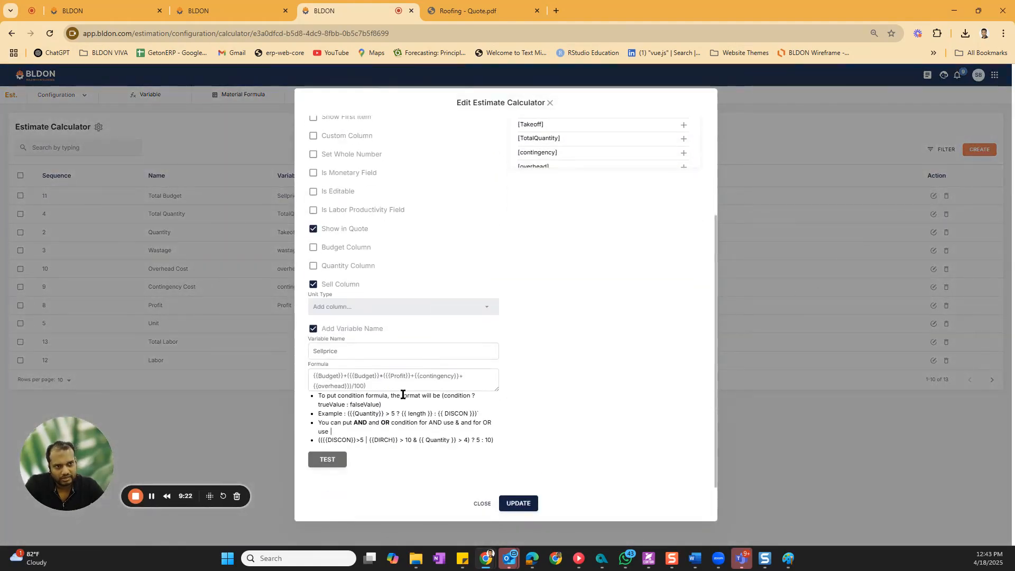
{"action": "left_click", "coordinate": [376, 390]}
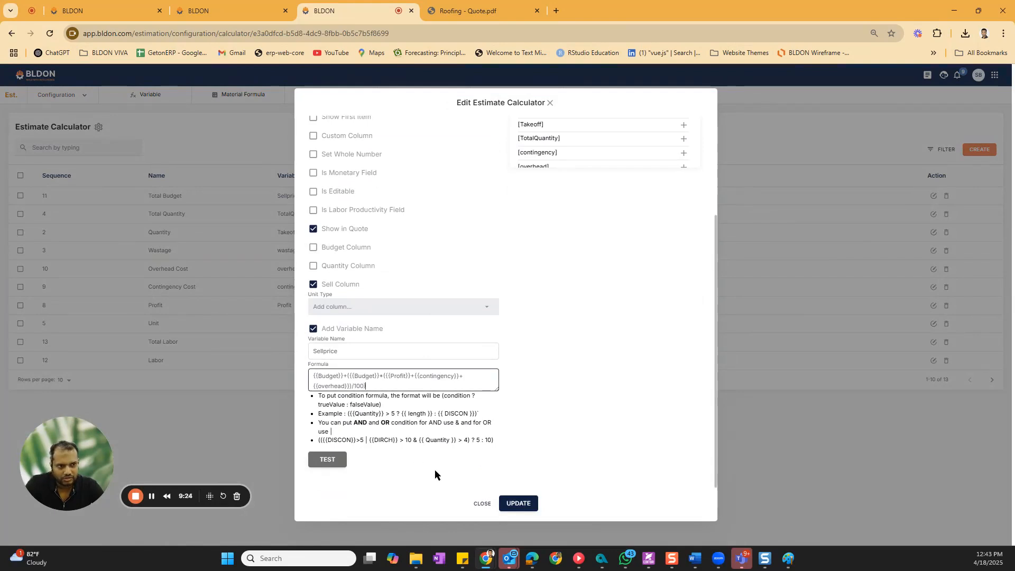
{"action": "scroll", "coordinate": [474, 362], "scroll_direction": "up", "scroll_amount": 3}
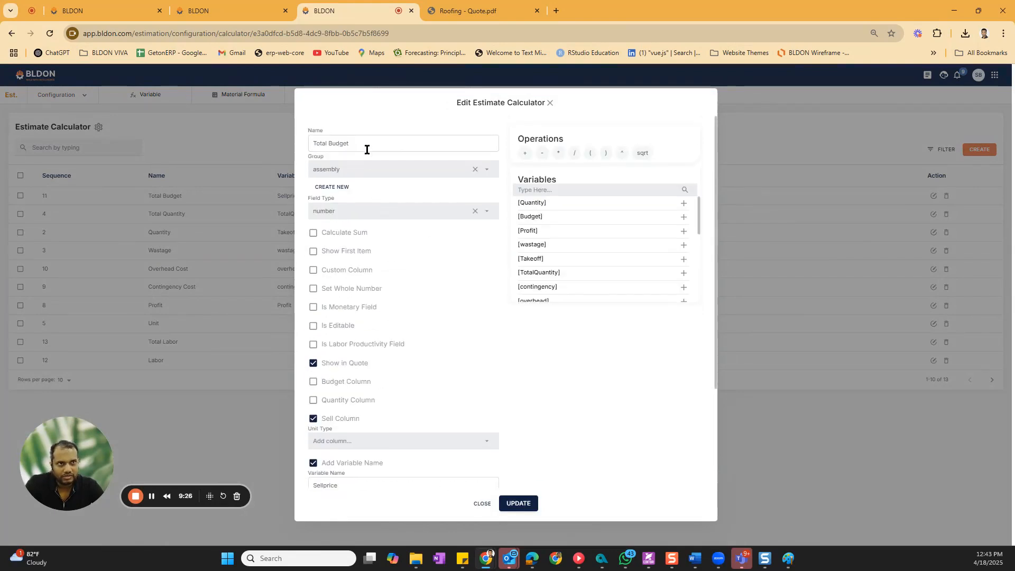
{"action": "scroll", "coordinate": [406, 394], "scroll_direction": "down", "scroll_amount": 3}
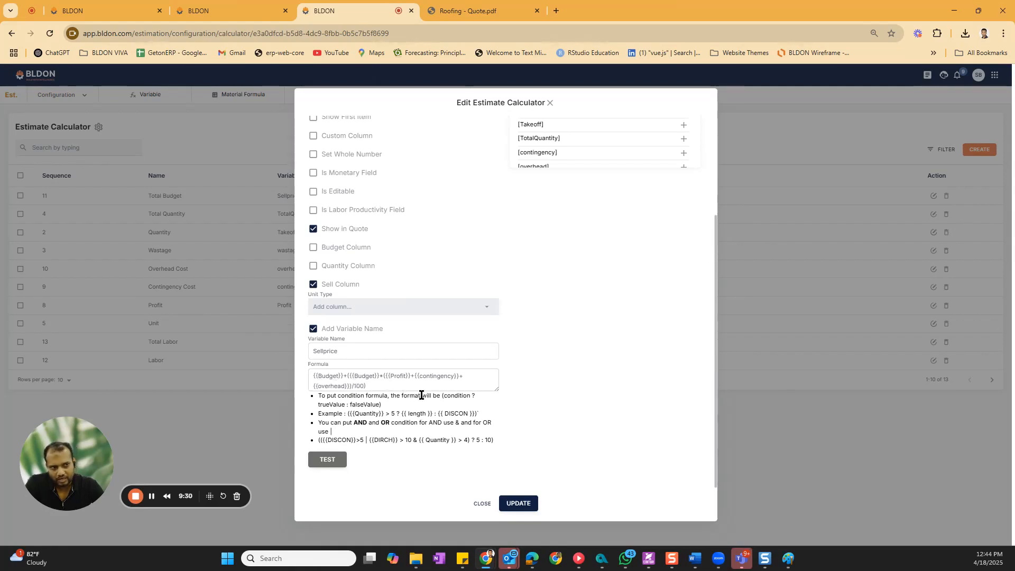
{"action": "left_click", "coordinate": [479, 508]}
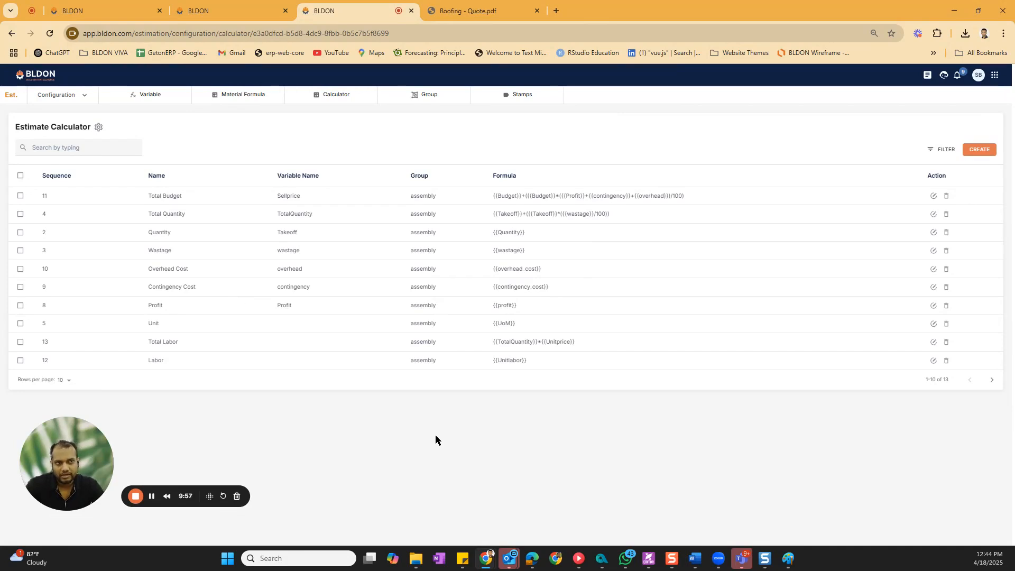
Step: Look through the full list of available applications and management applications, and close it
{"action": "left_click", "coordinate": [995, 74]}
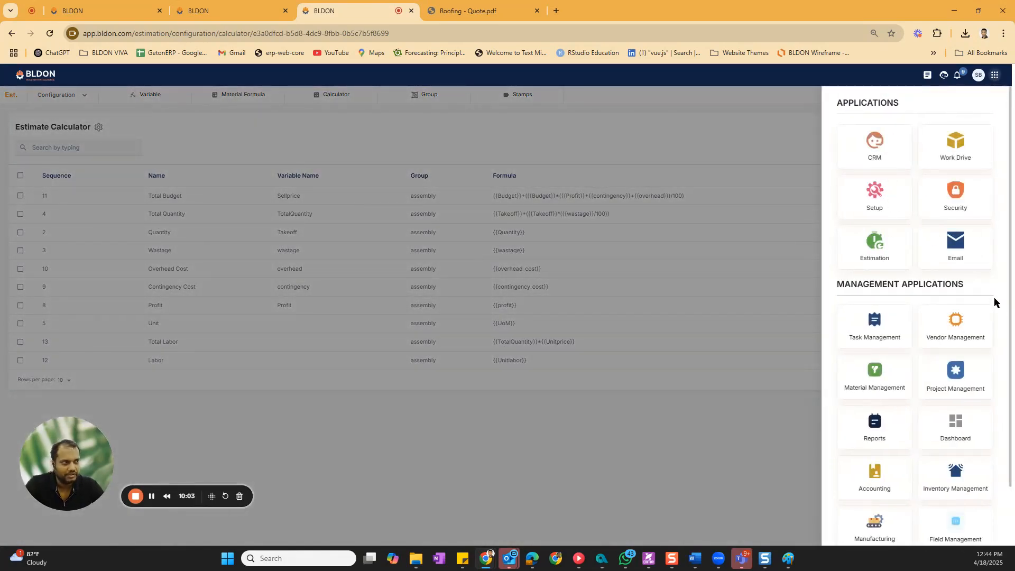
{"action": "scroll", "coordinate": [899, 420], "scroll_direction": "down", "scroll_amount": 2}
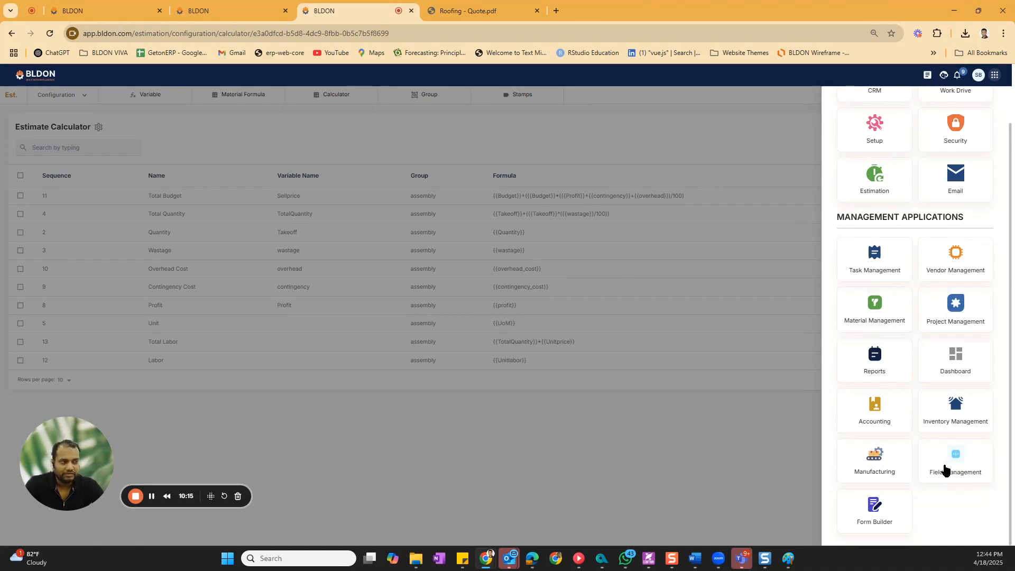
{"action": "left_click", "coordinate": [717, 480]}
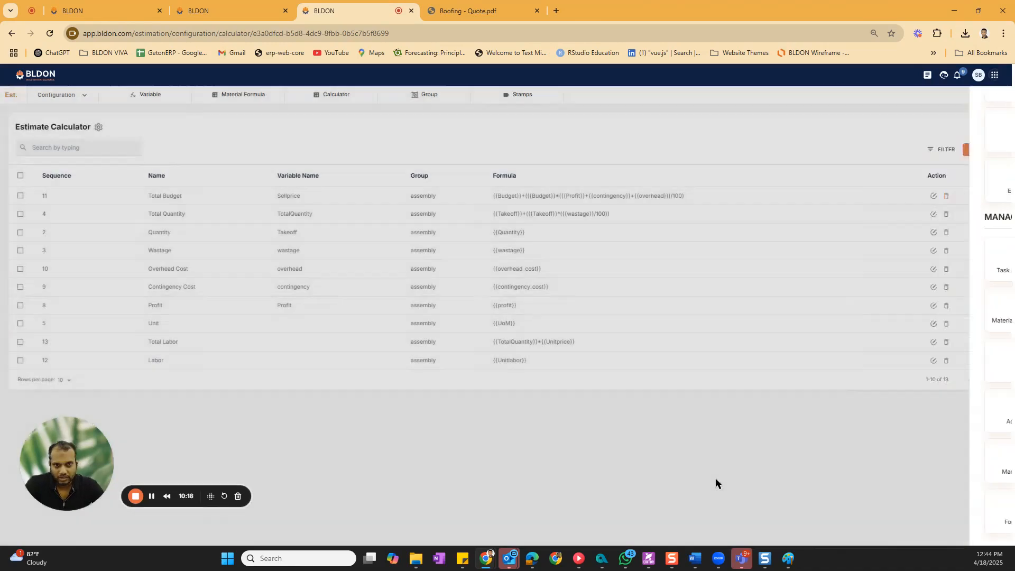